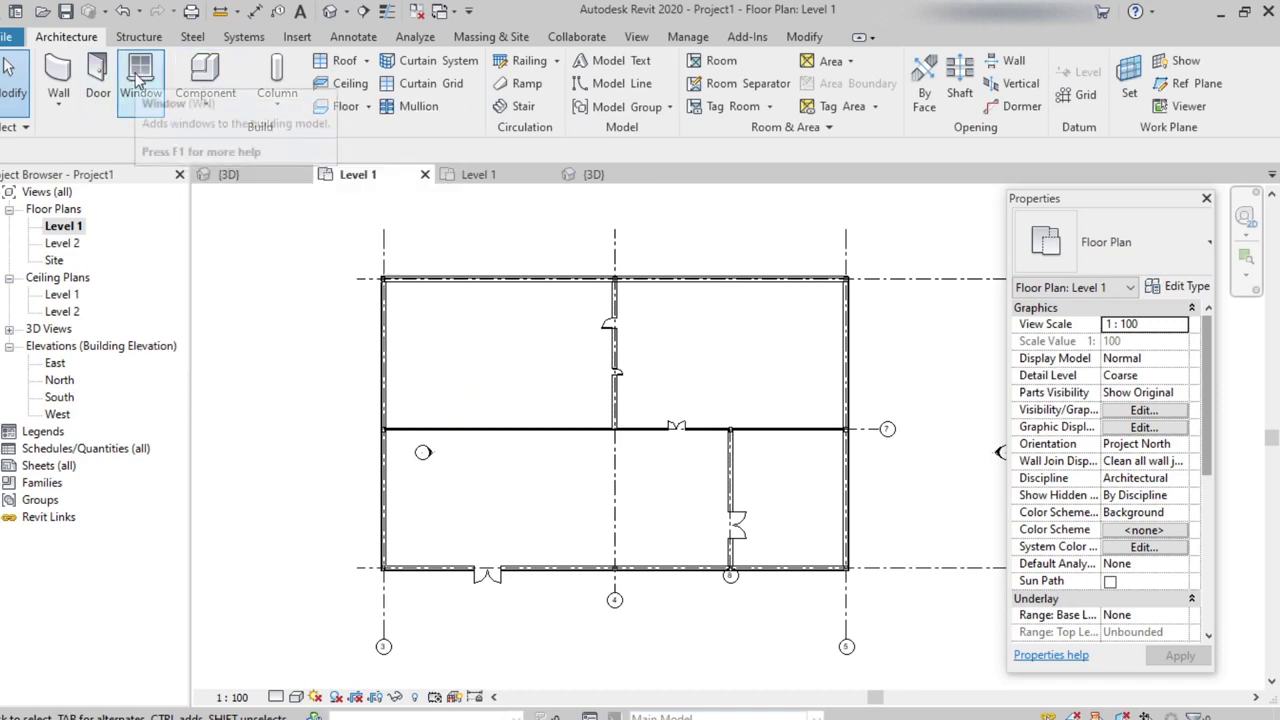
Start the Window tool with the M_Fixed 0406 x 0610mm type and frame the Level 1 walls
{"action": "left_click", "coordinate": [140, 80]}
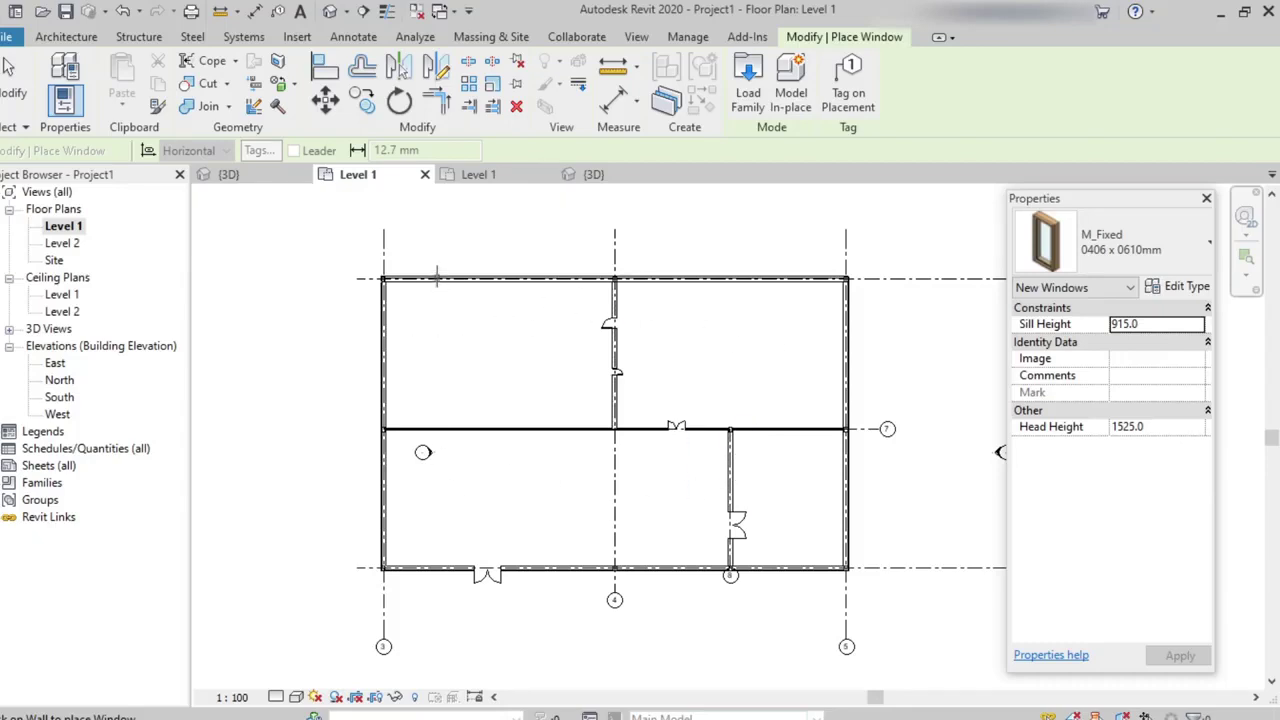
{"action": "scroll", "coordinate": [433, 287], "scroll_direction": "up", "scroll_amount": 3}
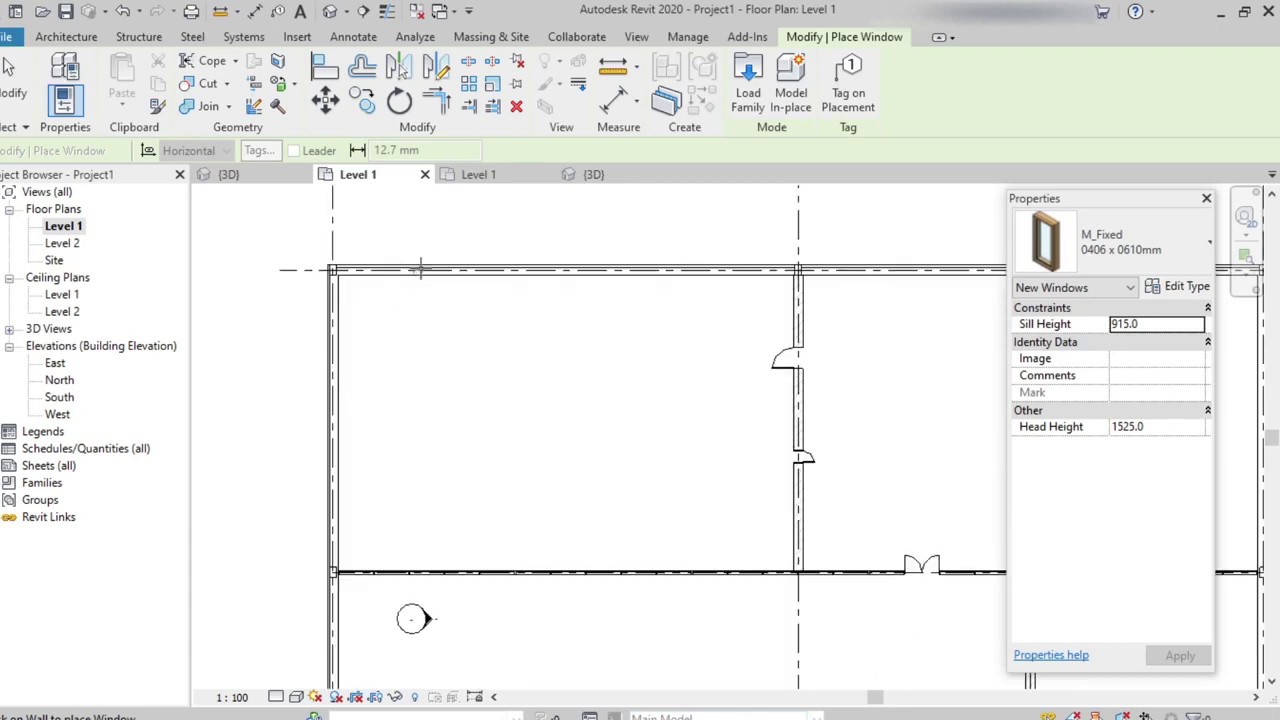
{"action": "scroll", "coordinate": [470, 272], "scroll_direction": "up", "scroll_amount": 2}
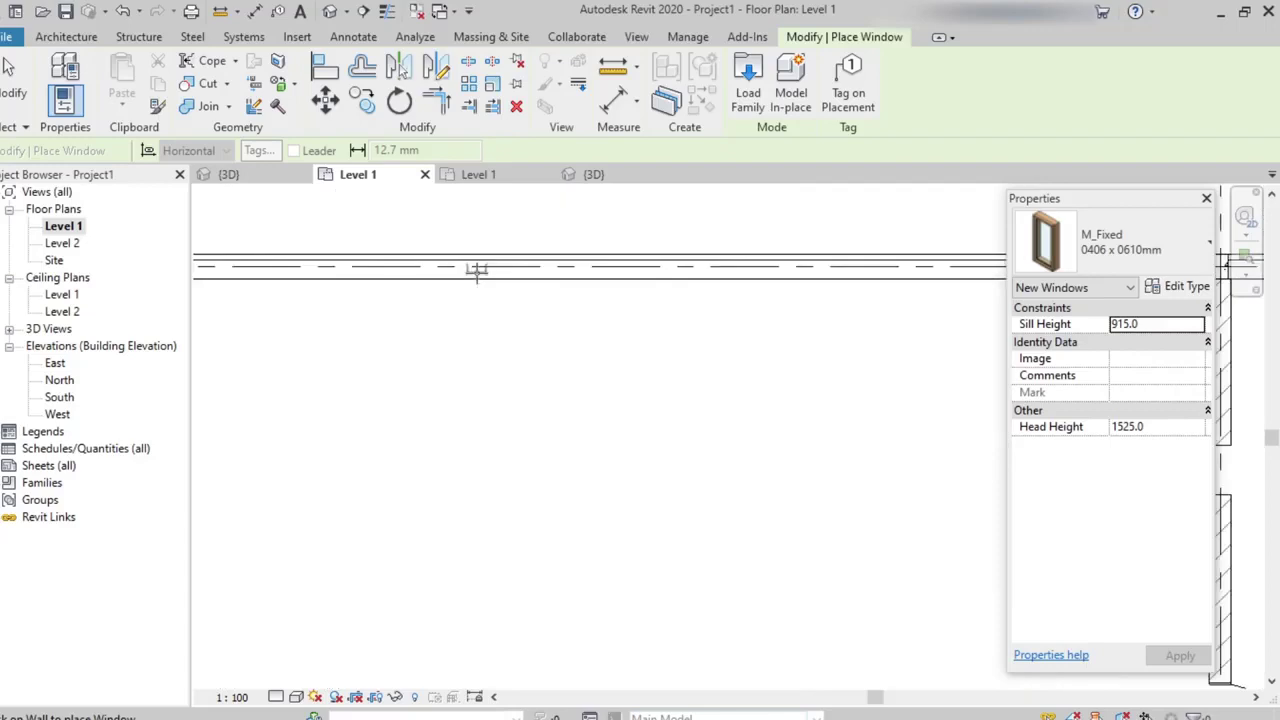
{"action": "scroll", "coordinate": [530, 380], "scroll_direction": "down", "scroll_amount": 2}
{"action": "middle_click_drag", "start_coordinate": [586, 416], "coordinate": [525, 363]}
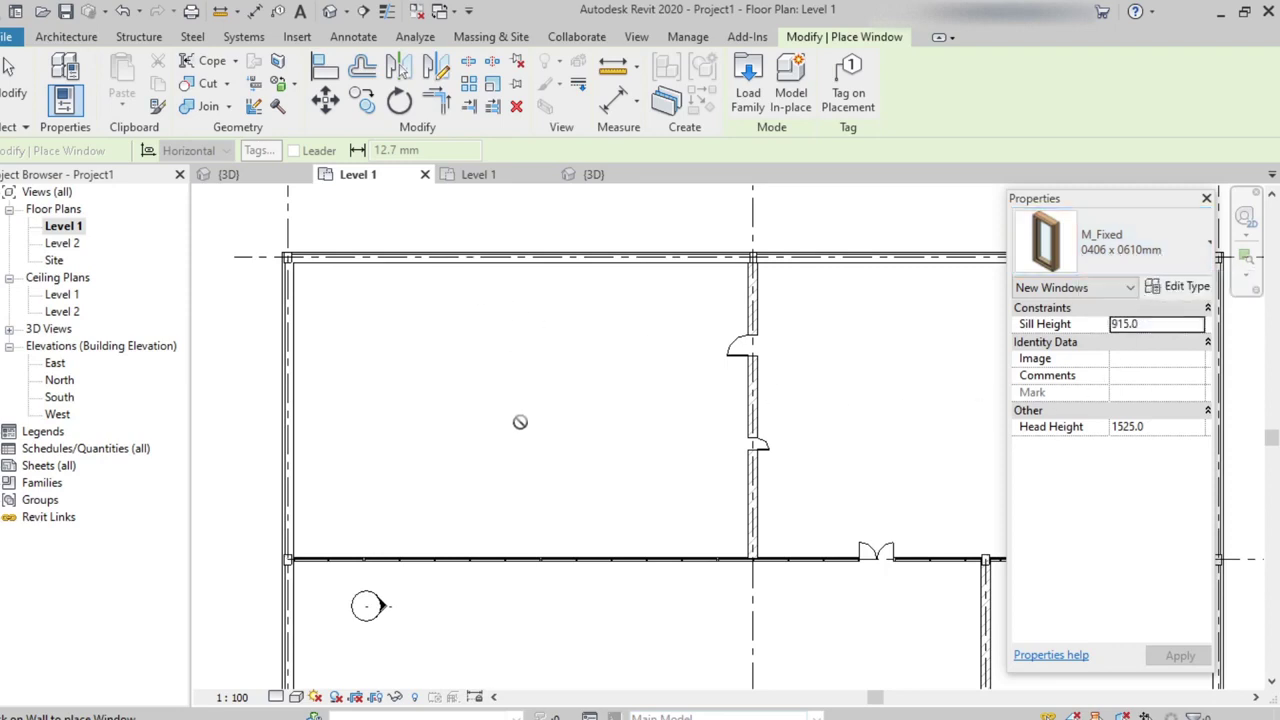
{"action": "scroll", "coordinate": [518, 410], "scroll_direction": "down", "scroll_amount": 2}
{"action": "scroll", "coordinate": [520, 424], "scroll_direction": "down", "scroll_amount": 1}
{"action": "middle_click_drag", "start_coordinate": [534, 437], "coordinate": [516, 275]}
{"action": "scroll", "coordinate": [489, 363], "scroll_direction": "up", "scroll_amount": 2}
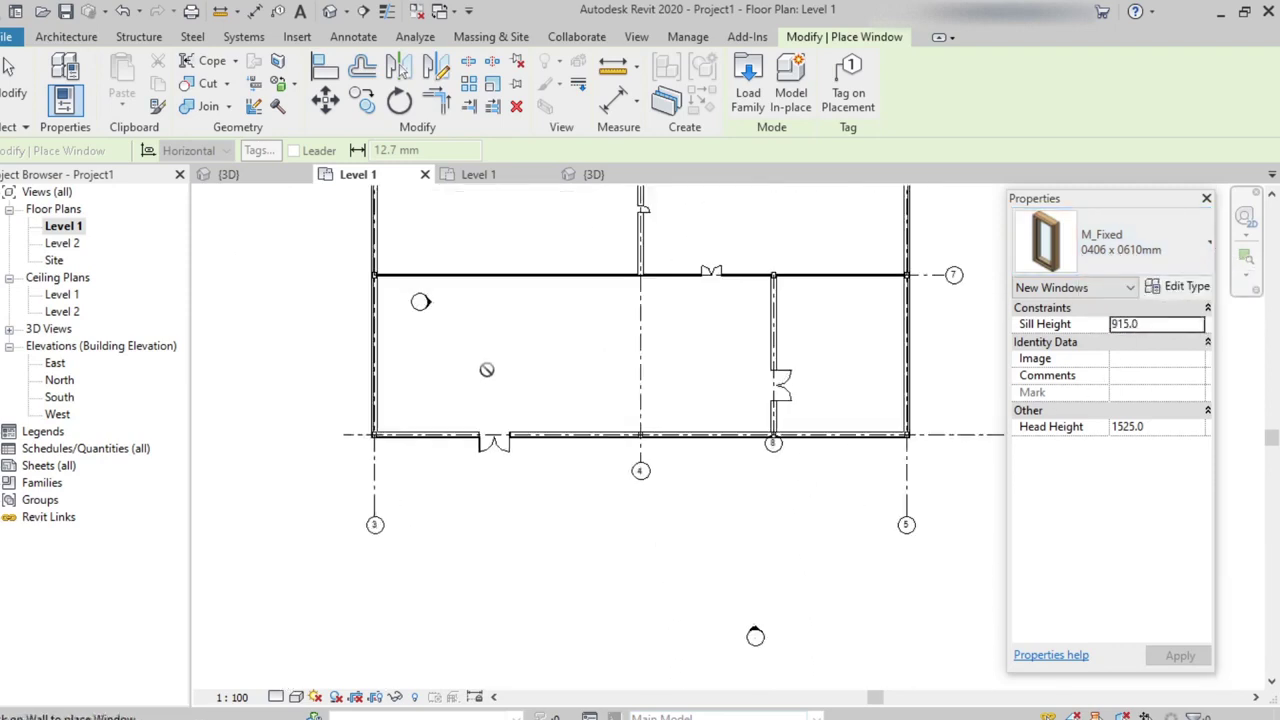
Start loading a family and browse into the Windows family folder
{"action": "left_click", "coordinate": [745, 78]}
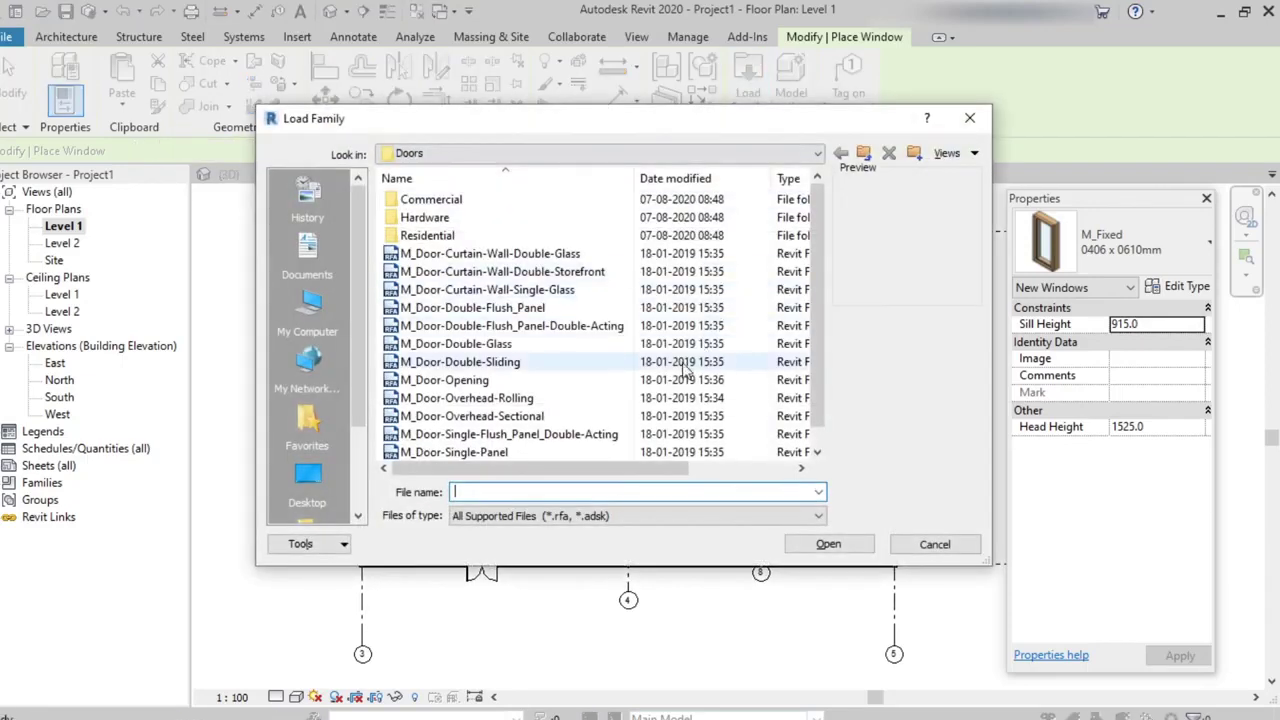
{"action": "left_click", "coordinate": [864, 152]}
{"action": "scroll", "coordinate": [560, 440], "scroll_direction": "down", "scroll_amount": 9}
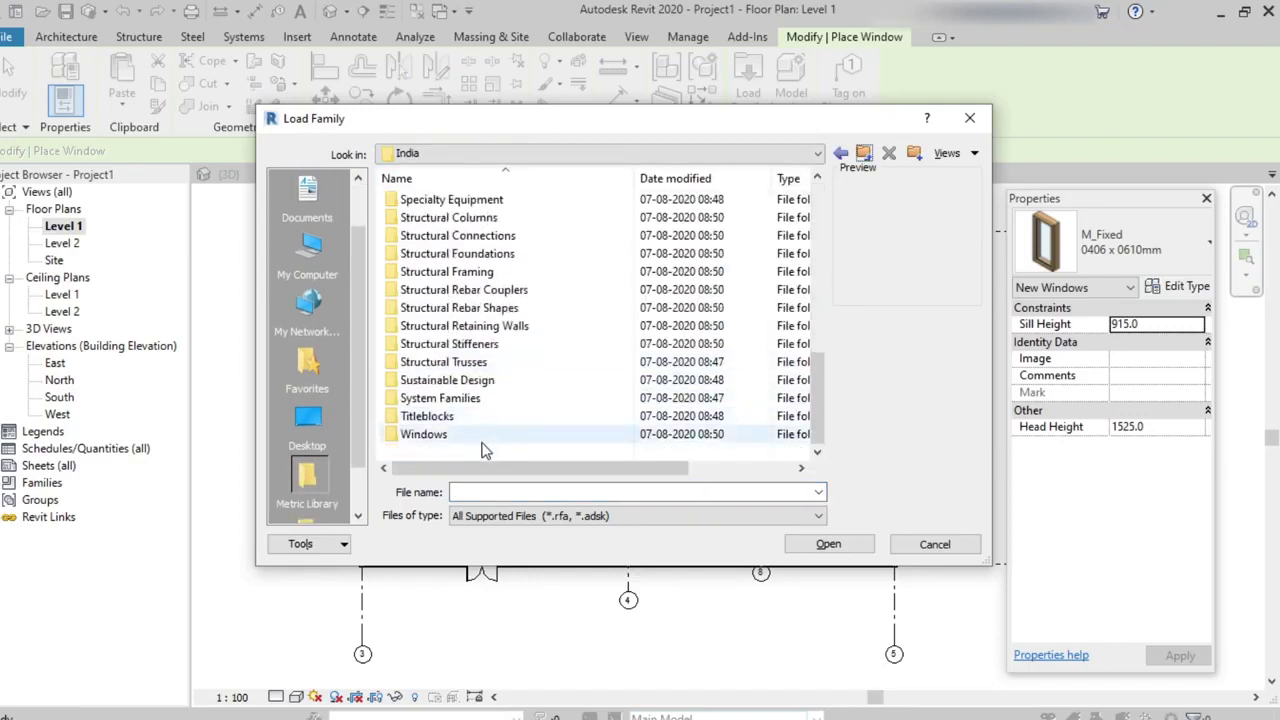
{"action": "double_click", "coordinate": [426, 436]}
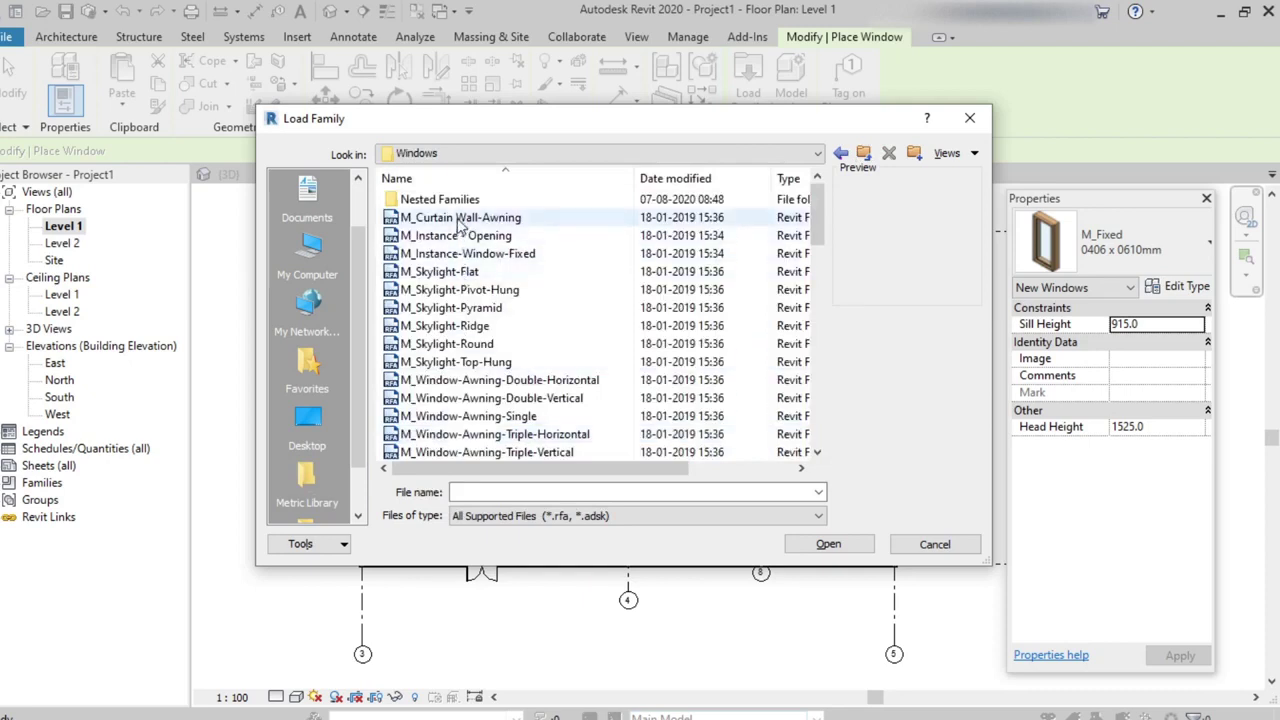
Preview the skylight and awning window families, then select M_Window-Awning-Triple-Horizontal
{"action": "left_click", "coordinate": [458, 218]}
{"action": "left_click", "coordinate": [456, 236]}
{"action": "left_click", "coordinate": [455, 254]}
{"action": "left_click", "coordinate": [453, 272]}
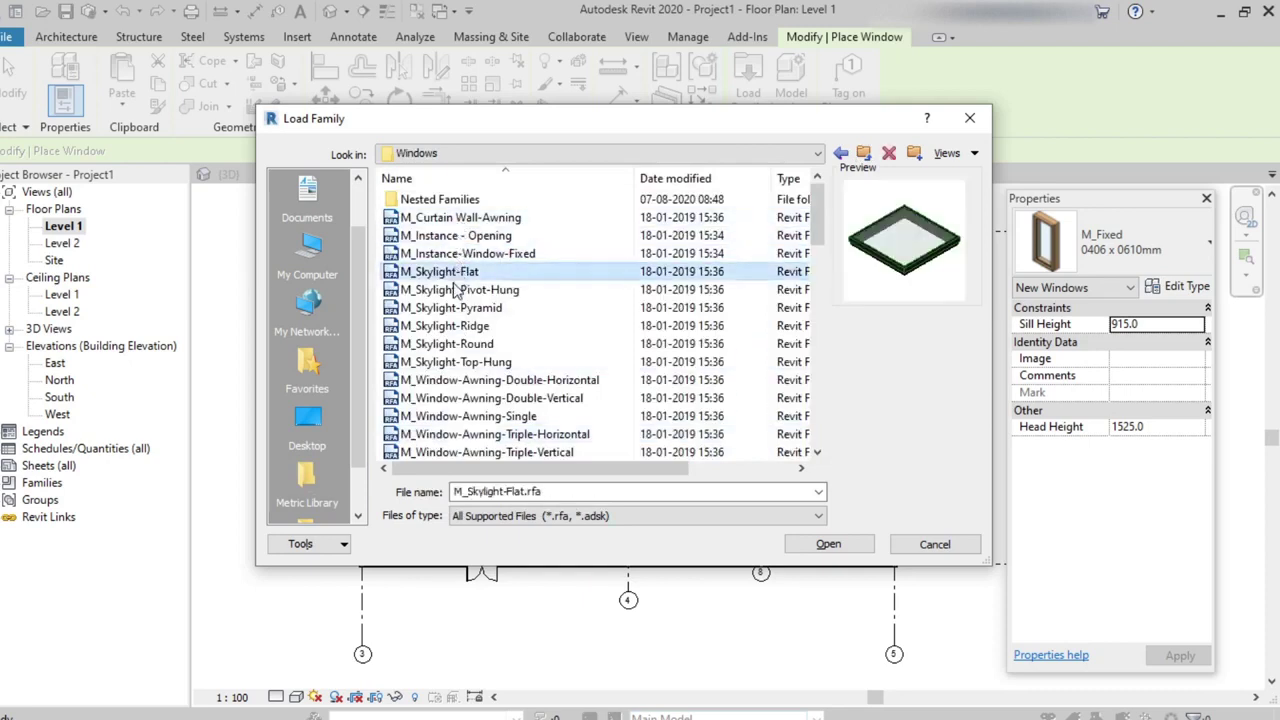
{"action": "left_click", "coordinate": [453, 290]}
{"action": "left_click", "coordinate": [452, 308]}
{"action": "left_click", "coordinate": [465, 380]}
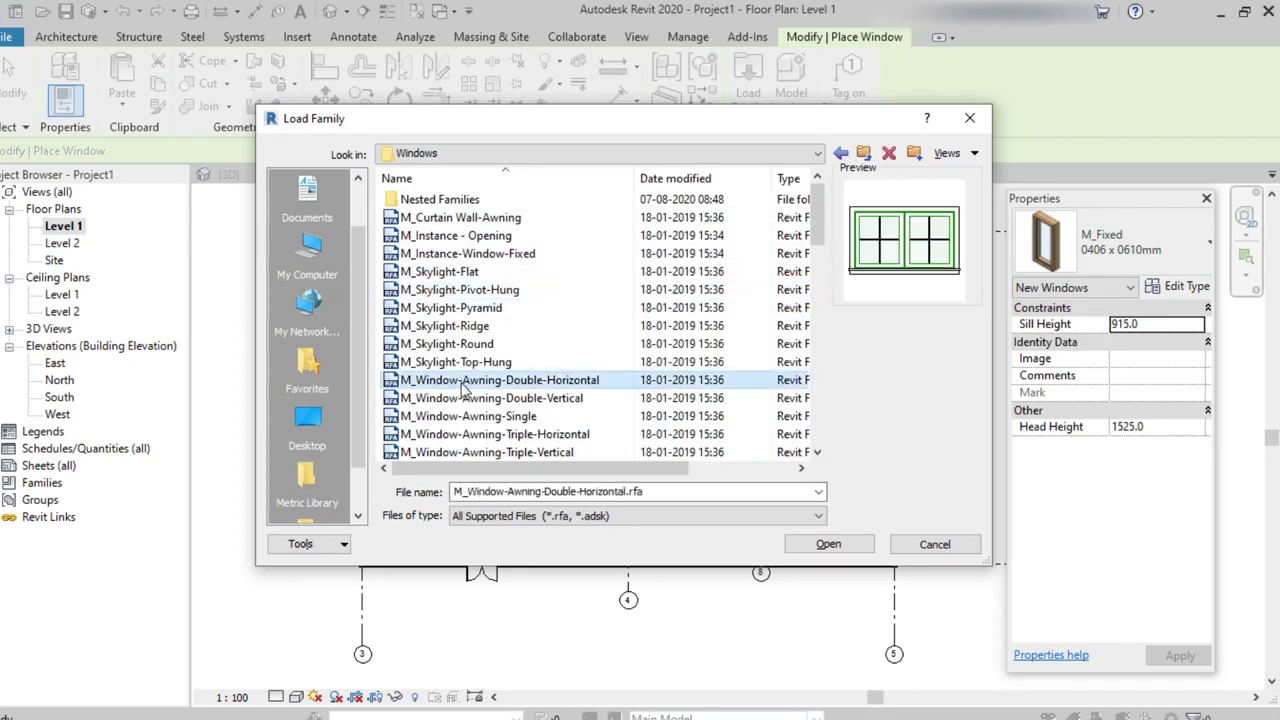
{"action": "left_click", "coordinate": [463, 436]}
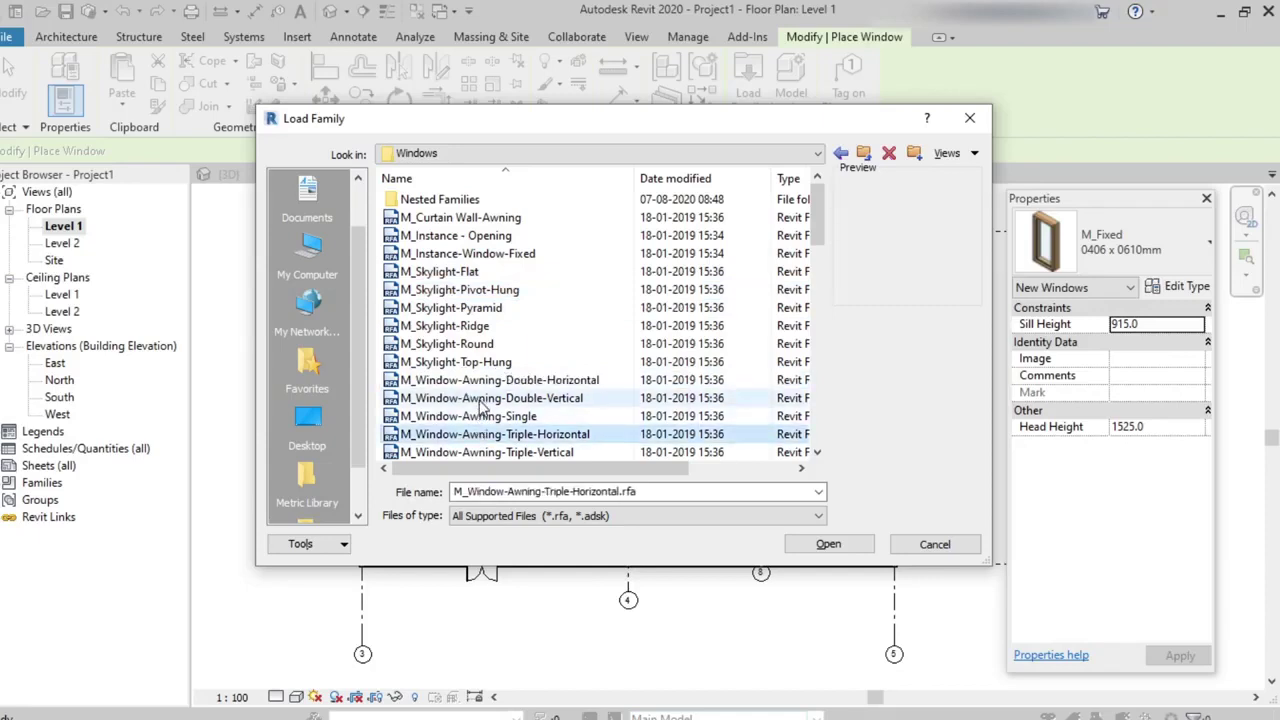
{"action": "left_click", "coordinate": [481, 400]}
{"action": "left_click", "coordinate": [484, 417]}
{"action": "left_click", "coordinate": [484, 436]}
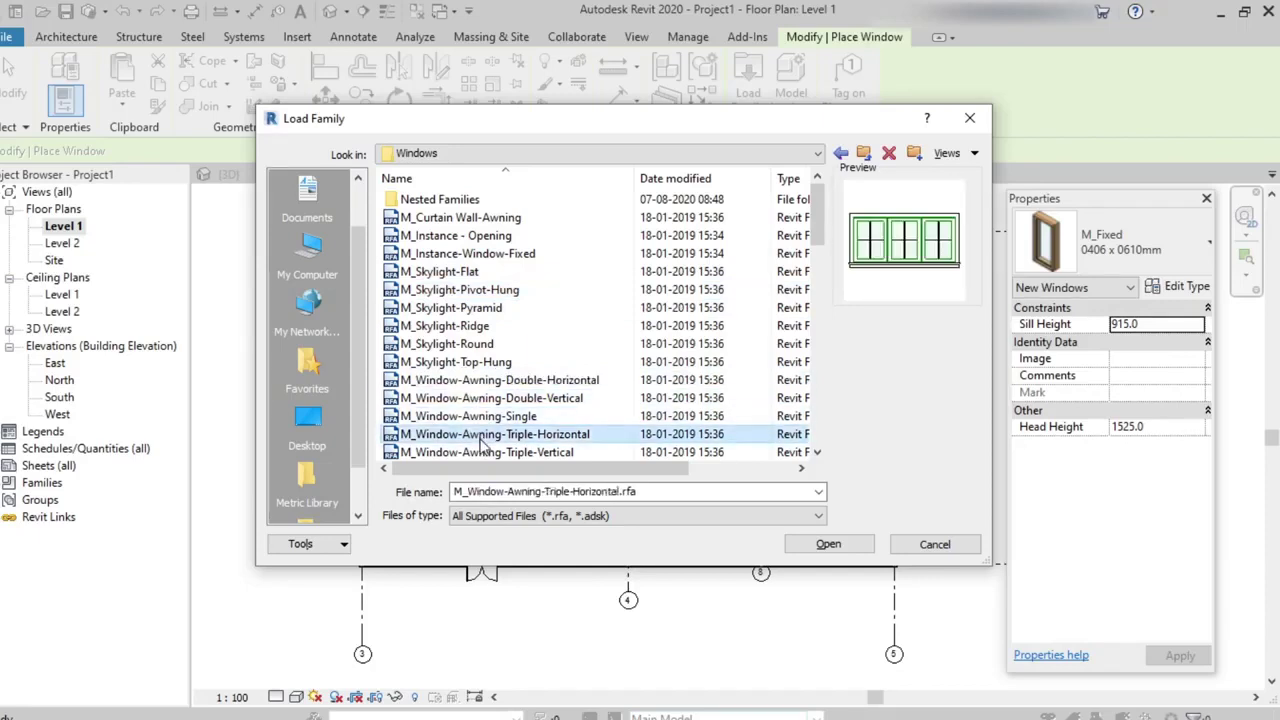
{"action": "left_click_drag", "start_coordinate": [817, 215], "coordinate": [817, 245]}
{"action": "left_click", "coordinate": [517, 328]}
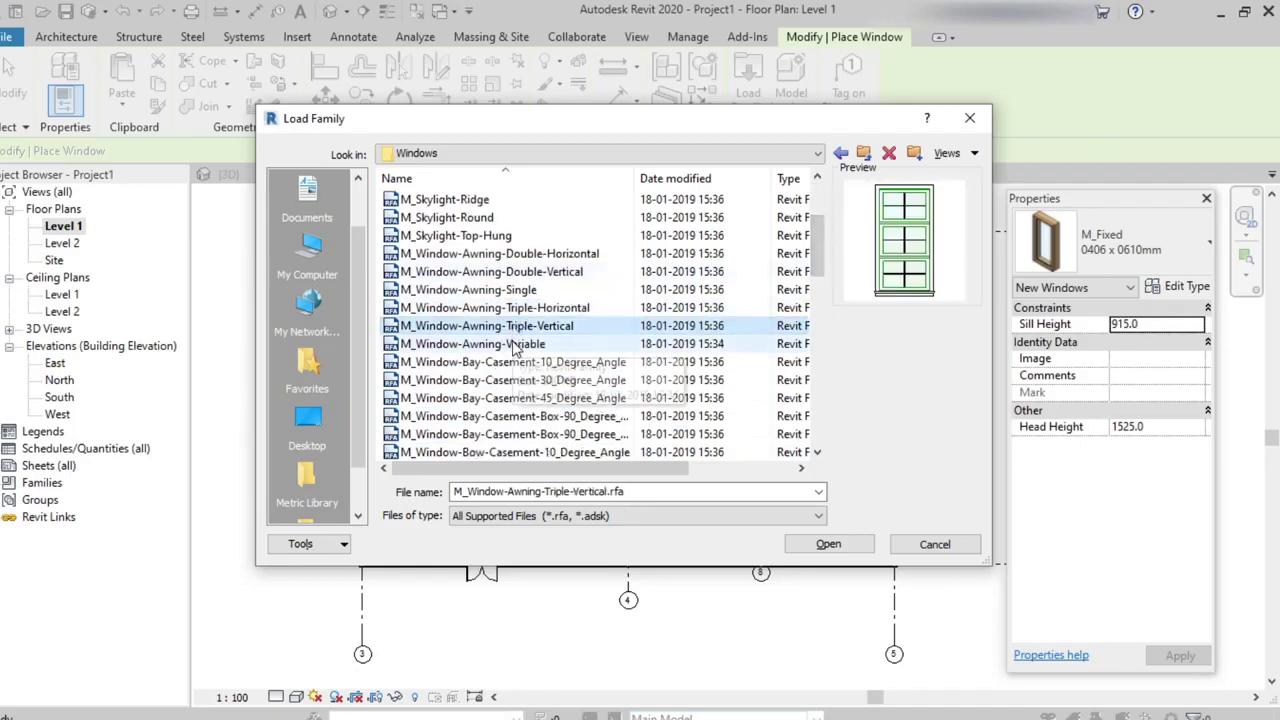
{"action": "left_click", "coordinate": [514, 344]}
{"action": "left_click", "coordinate": [530, 308]}
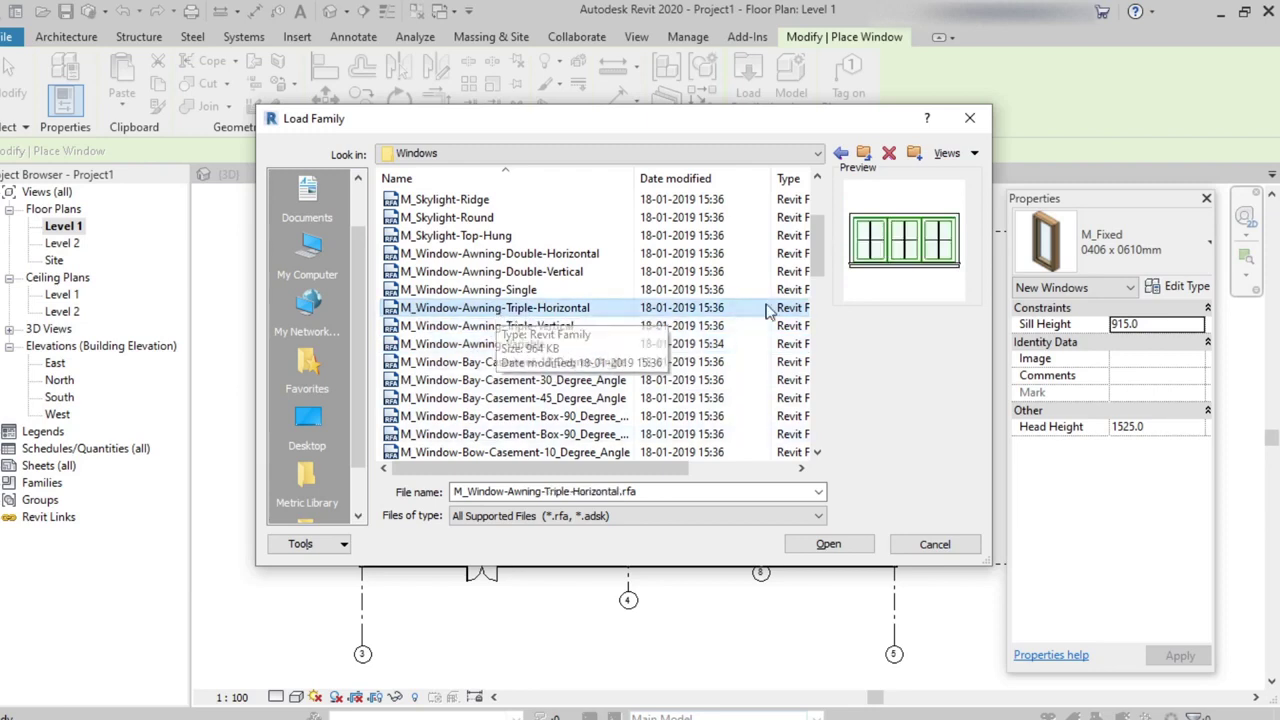
Load the triple-horizontal awning family with its 1500 x 600m type
{"action": "left_click", "coordinate": [818, 545]}
{"action": "scroll", "coordinate": [595, 390], "scroll_direction": "down", "scroll_amount": 1}
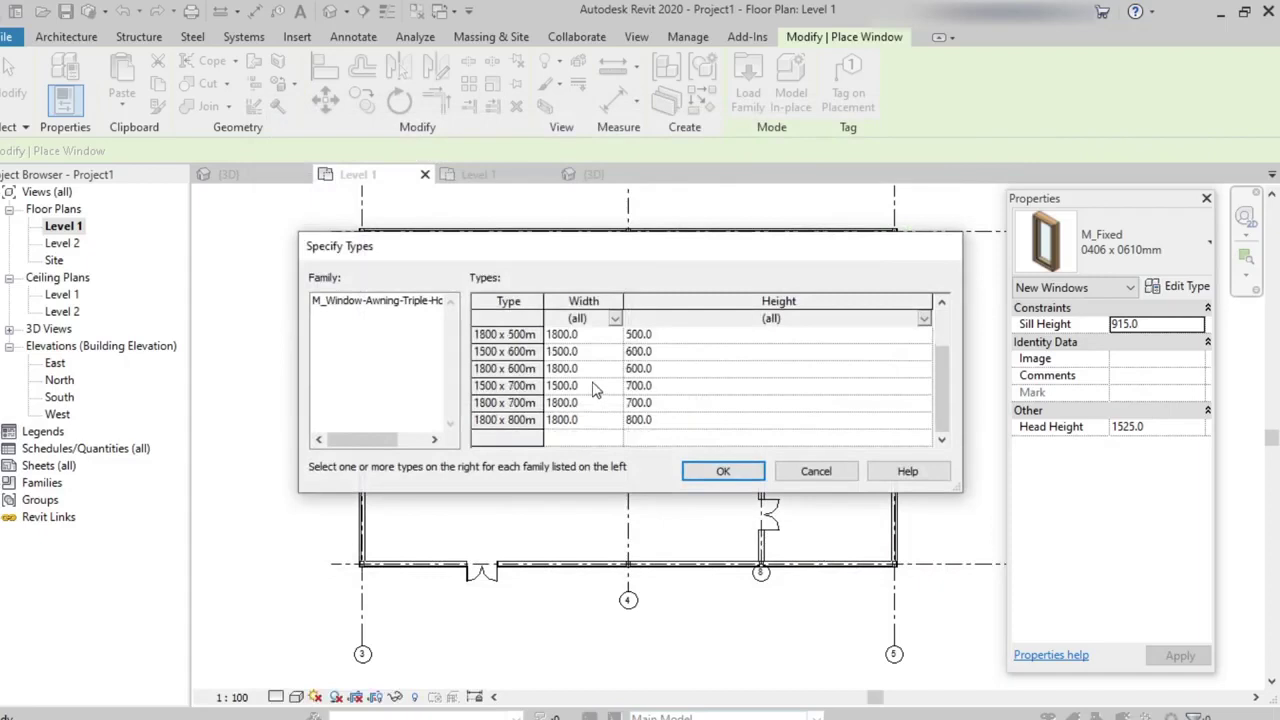
{"action": "scroll", "coordinate": [588, 412], "scroll_direction": "up", "scroll_amount": 1}
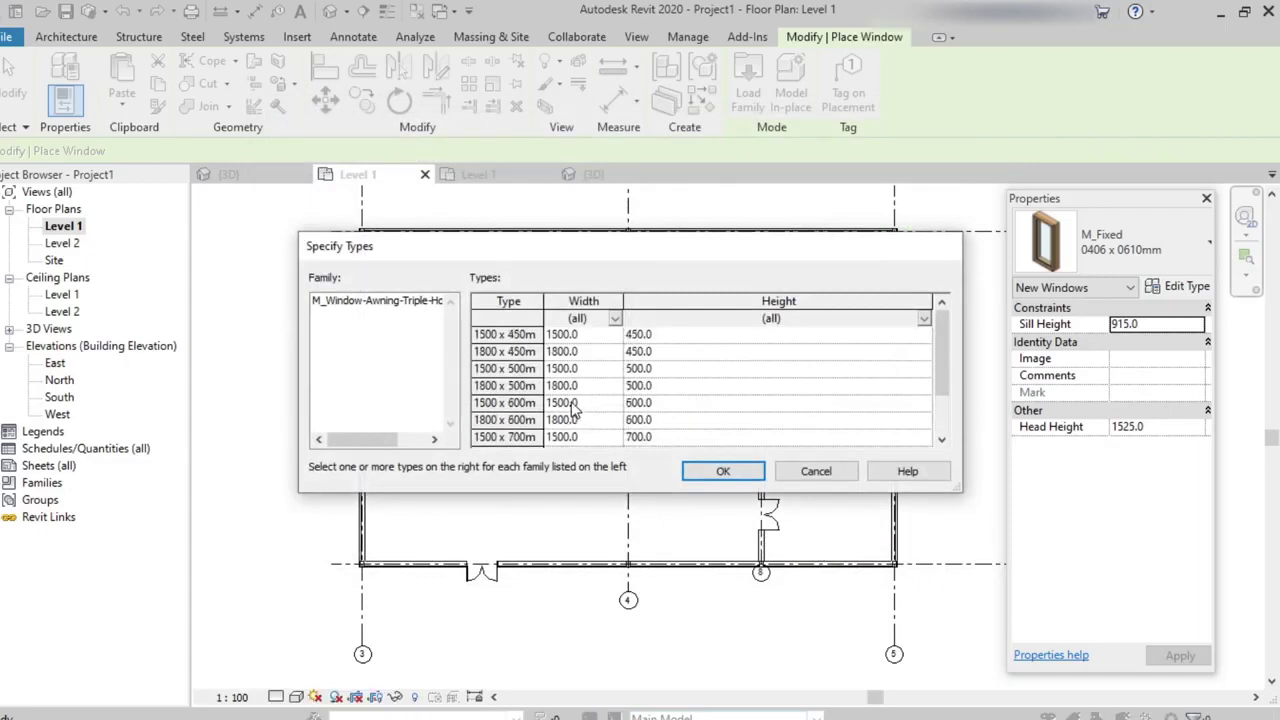
{"action": "left_click", "coordinate": [573, 410]}
{"action": "left_click", "coordinate": [708, 470]}
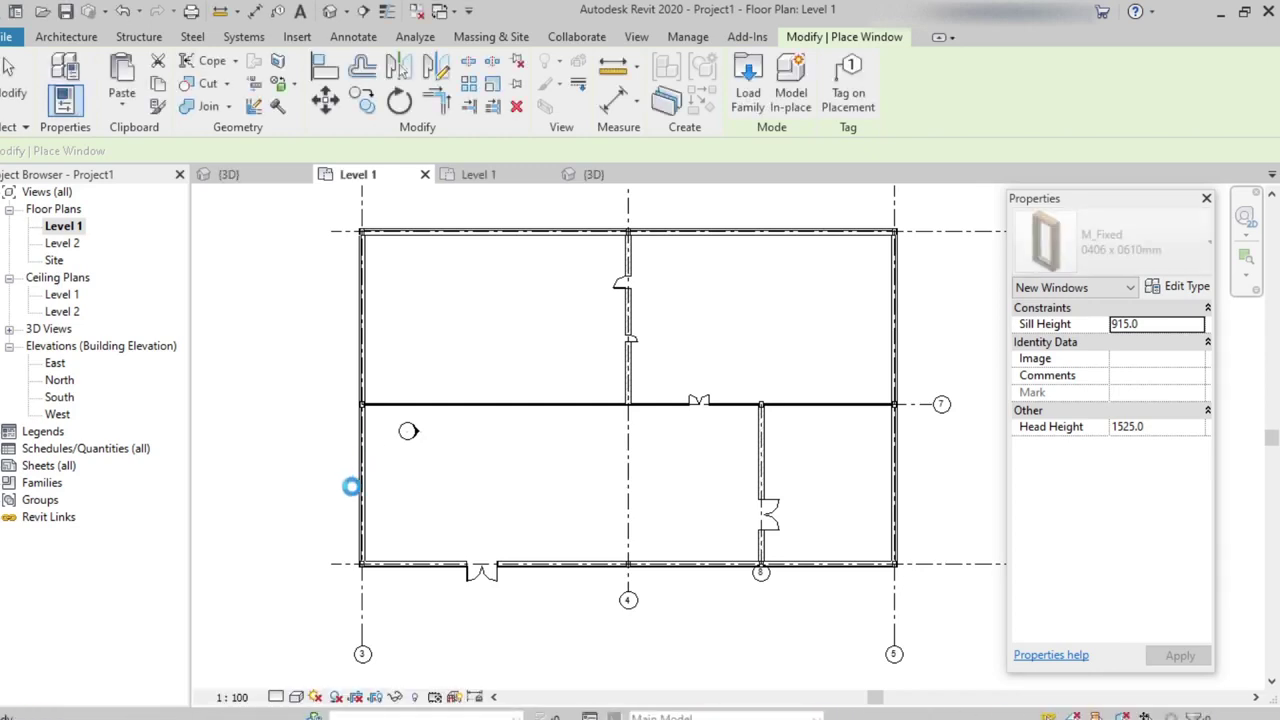
Place a 1500 x 600mm triple awning window on the left exterior wall
{"action": "scroll", "coordinate": [357, 487], "scroll_direction": "up", "scroll_amount": 2}
{"action": "scroll", "coordinate": [357, 487], "scroll_direction": "up", "scroll_amount": 3}
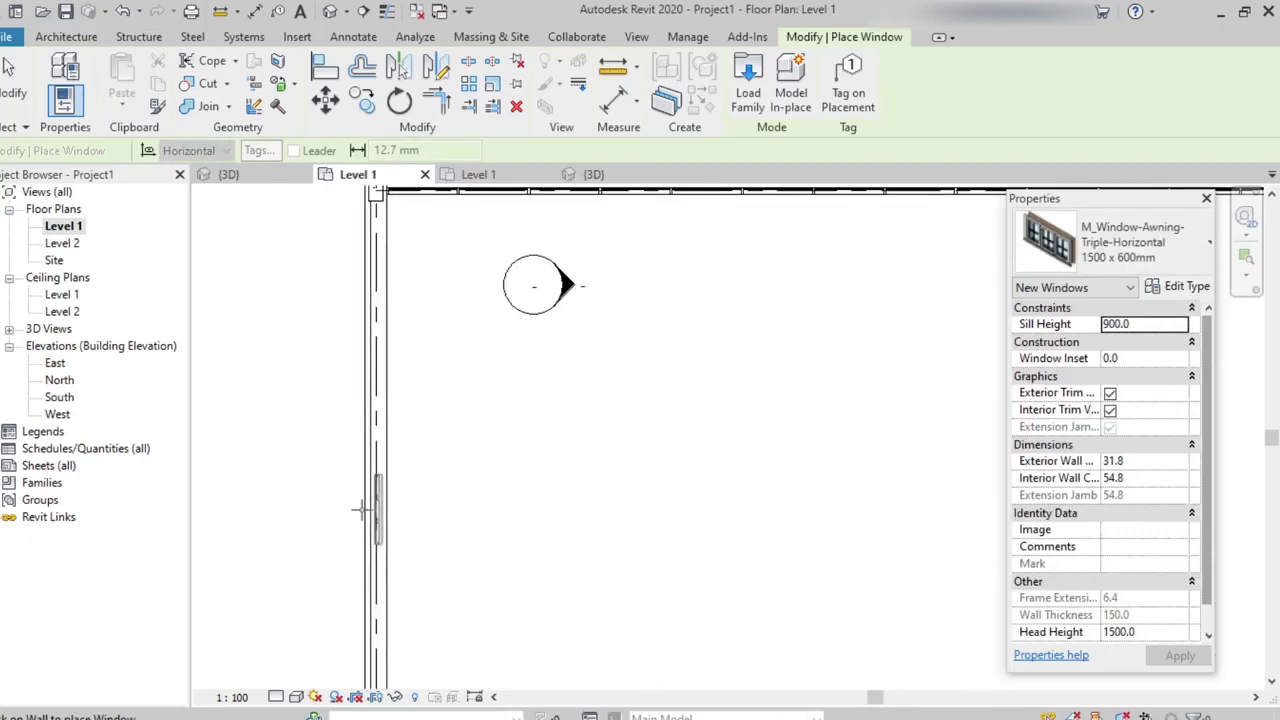
{"action": "left_click", "coordinate": [425, 432]}
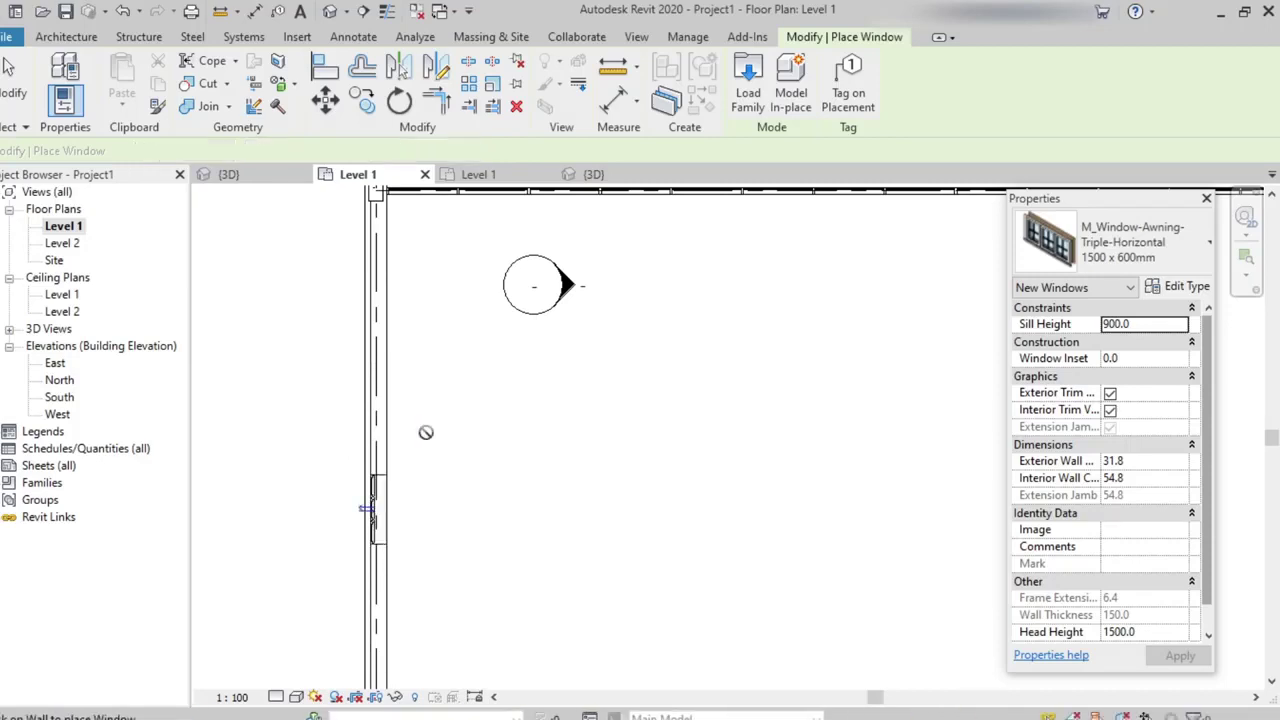
Place two more awning windows along the top exterior wall and exit the tool
{"action": "scroll", "coordinate": [425, 432], "scroll_direction": "down", "scroll_amount": 3}
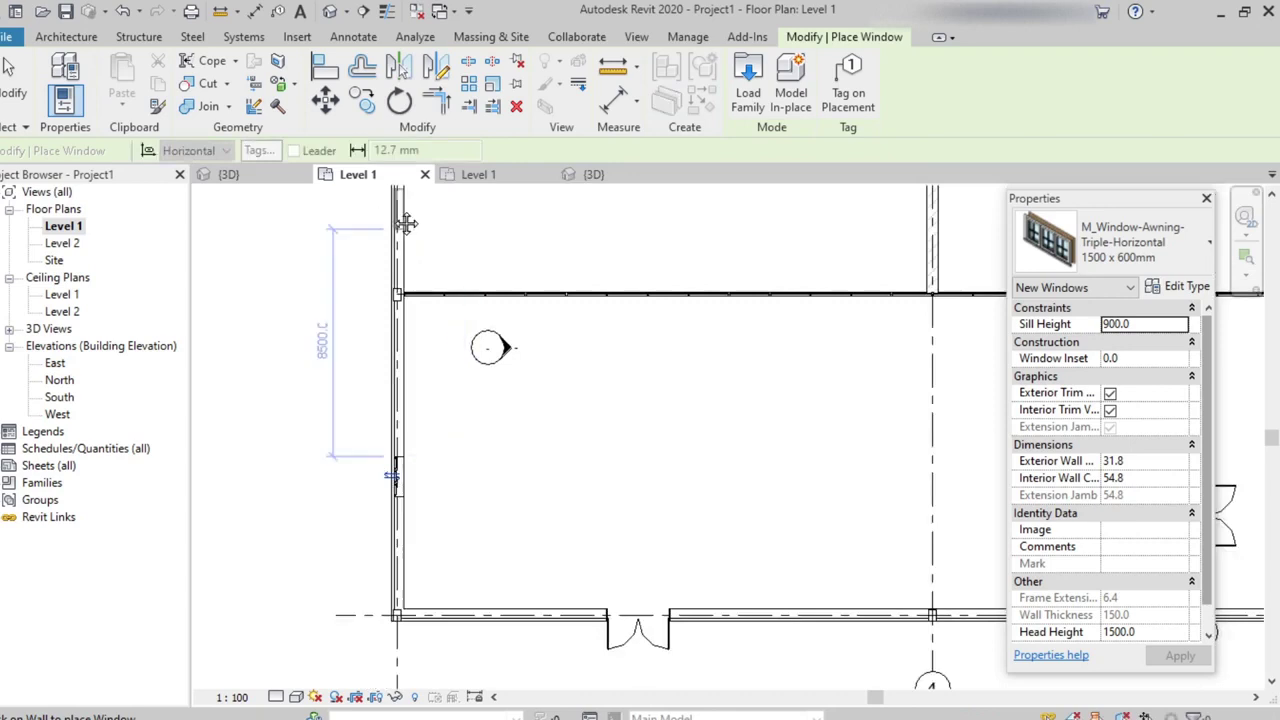
{"action": "scroll", "coordinate": [365, 368], "scroll_direction": "up", "scroll_amount": 1}
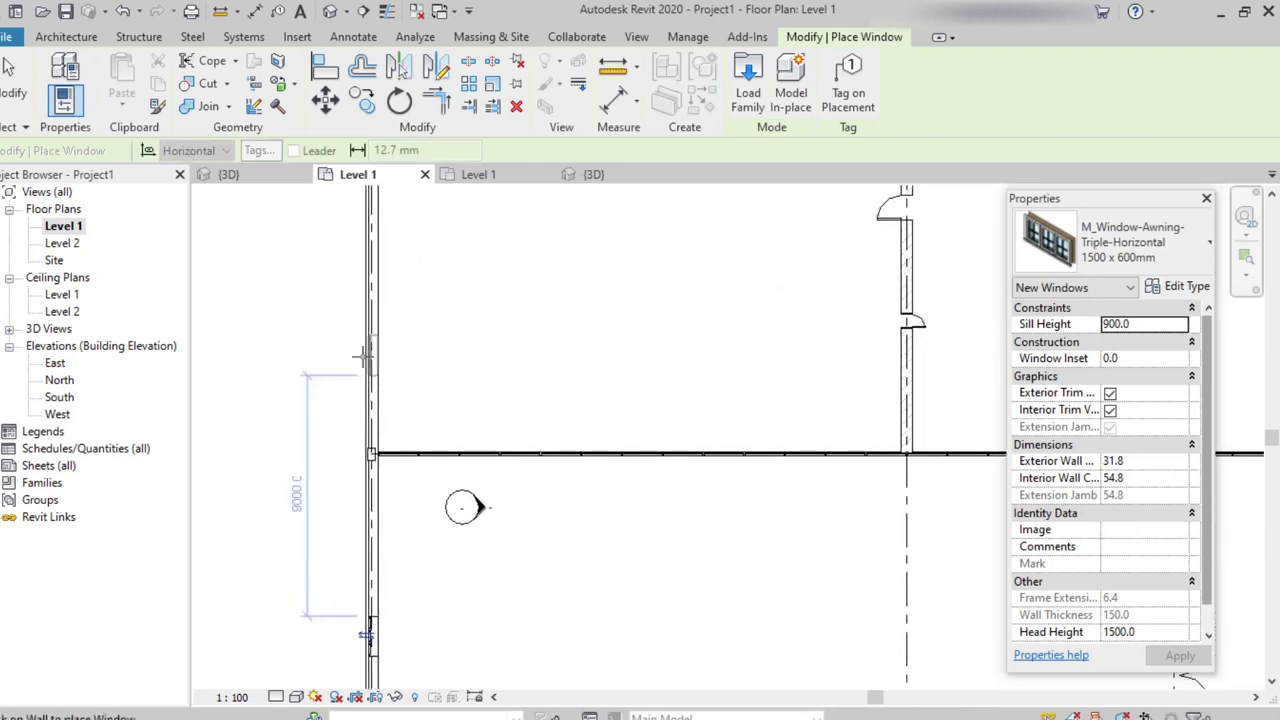
{"action": "middle_click_drag", "start_coordinate": [425, 372], "coordinate": [400, 537]}
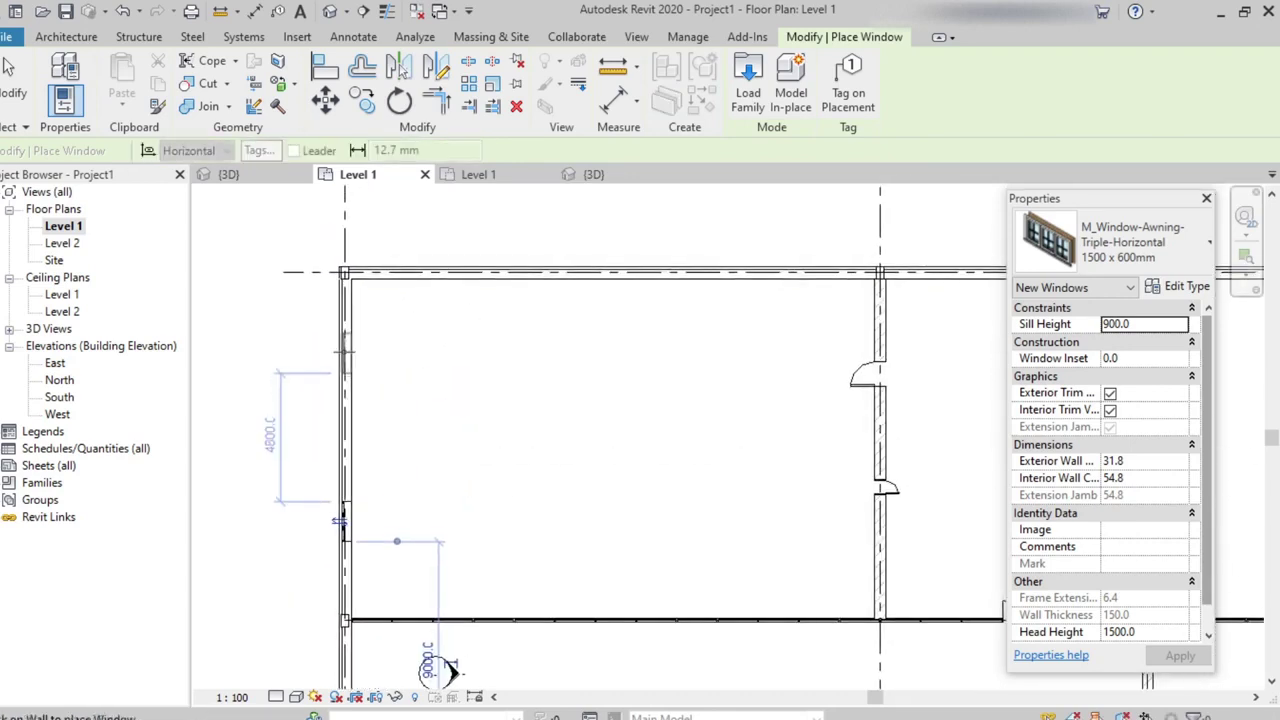
{"action": "left_click", "coordinate": [718, 272]}
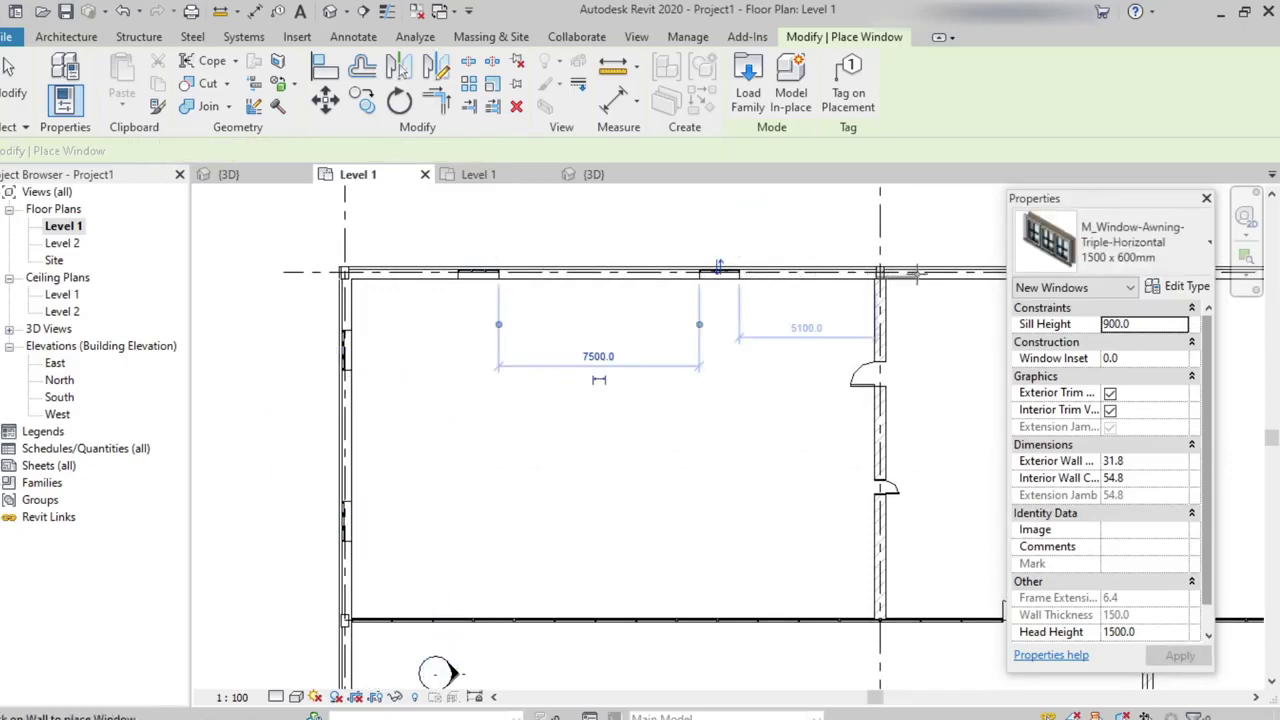
{"action": "middle_click_drag", "start_coordinate": [934, 287], "coordinate": [704, 322]}
{"action": "left_click", "coordinate": [763, 316]}
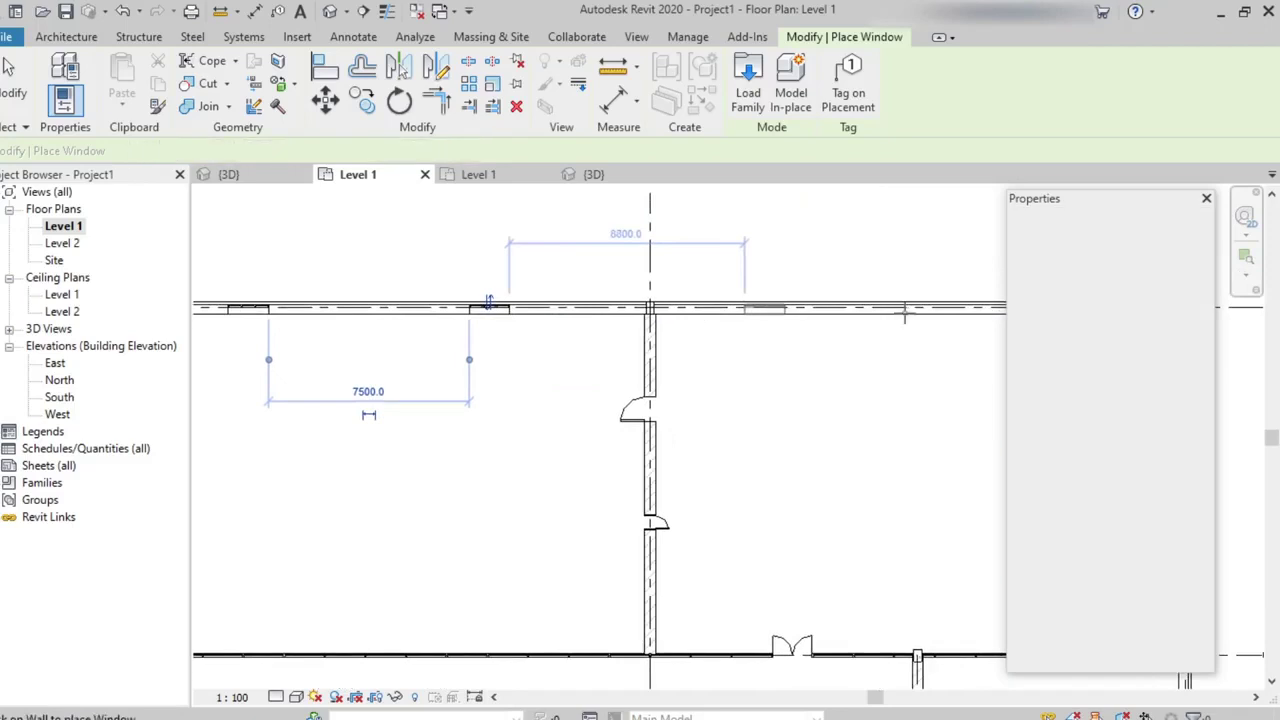
{"action": "key", "text": "Escape"}
{"action": "key", "text": "Escape"}
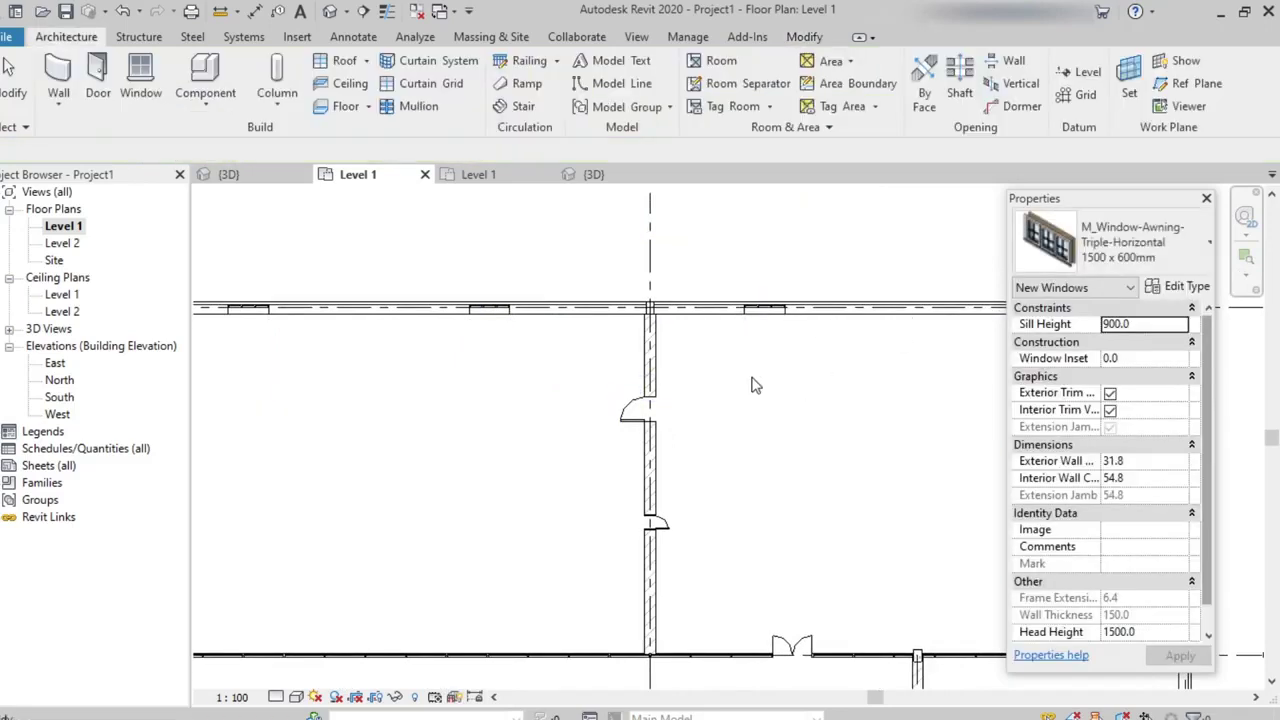
{"action": "left_click", "coordinate": [330, 11]}
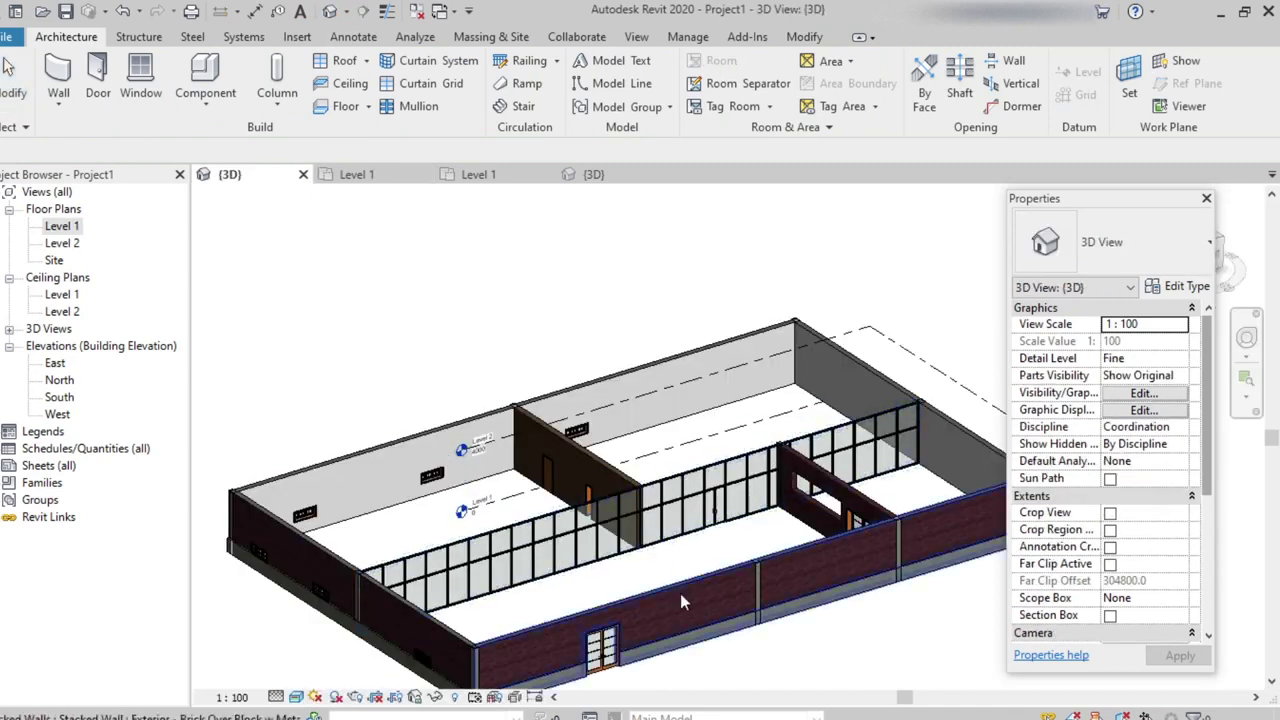
{"action": "scroll", "coordinate": [408, 676], "scroll_direction": "up", "scroll_amount": 5}
{"action": "scroll", "coordinate": [356, 640], "scroll_direction": "up", "scroll_amount": 5}
{"action": "middle_click_drag", "start_coordinate": [423, 606], "coordinate": [571, 471]}
{"action": "scroll", "coordinate": [571, 471], "scroll_direction": "up", "scroll_amount": 2}
{"action": "left_click", "coordinate": [673, 415]}
{"action": "scroll", "coordinate": [673, 415], "scroll_direction": "up", "scroll_amount": 1}
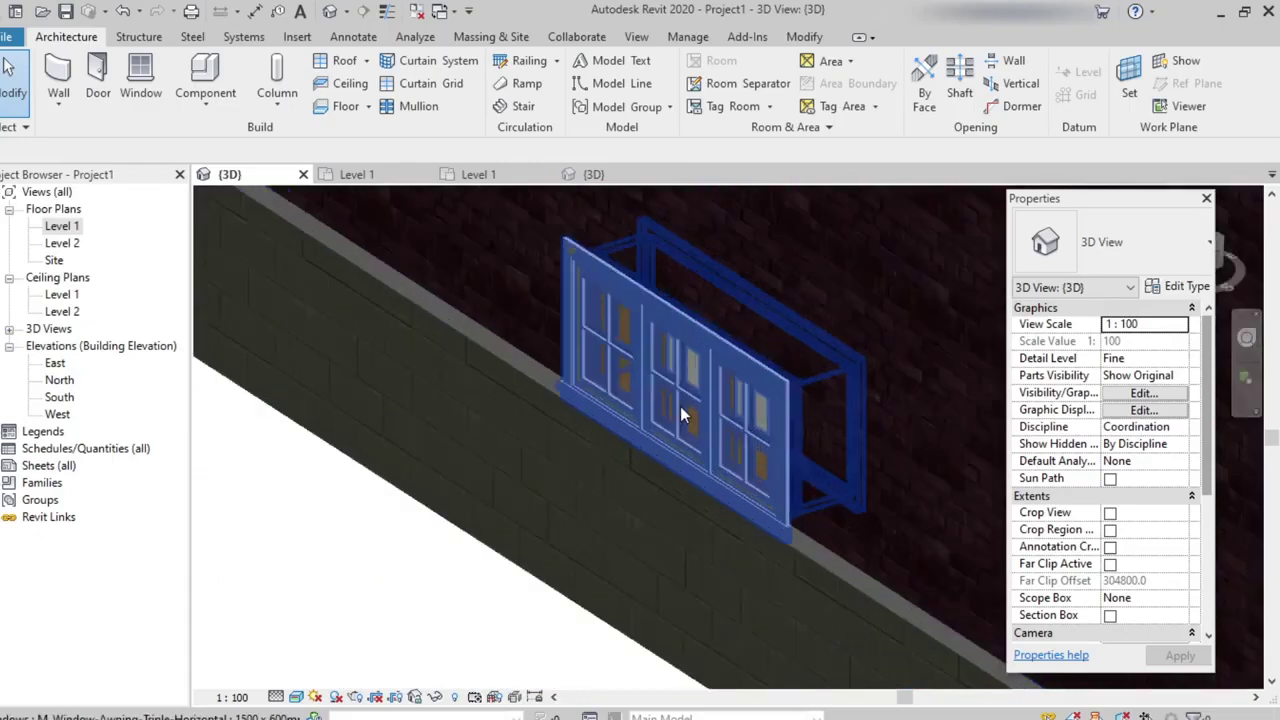
{"action": "scroll", "coordinate": [683, 415], "scroll_direction": "up", "scroll_amount": 2}
{"action": "scroll", "coordinate": [610, 282], "scroll_direction": "down", "scroll_amount": 2}
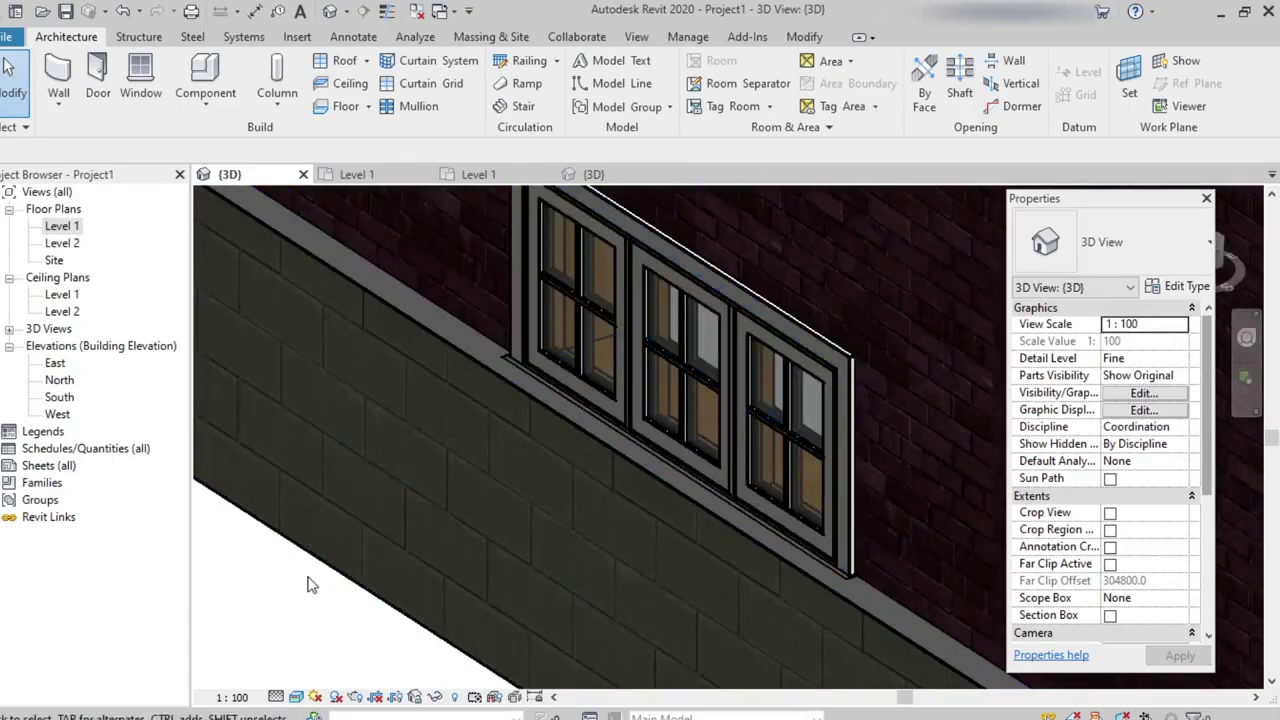
{"action": "scroll", "coordinate": [666, 571], "scroll_direction": "down", "scroll_amount": 2}
{"action": "scroll", "coordinate": [666, 571], "scroll_direction": "up", "scroll_amount": 3}
{"action": "middle_click_drag", "start_coordinate": [666, 571], "coordinate": [614, 634]}
{"action": "scroll", "coordinate": [453, 367], "scroll_direction": "up", "scroll_amount": 3}
{"action": "scroll", "coordinate": [383, 496], "scroll_direction": "down", "scroll_amount": 4}
{"action": "scroll", "coordinate": [348, 330], "scroll_direction": "up", "scroll_amount": 1}
{"action": "scroll", "coordinate": [579, 598], "scroll_direction": "down", "scroll_amount": 3}
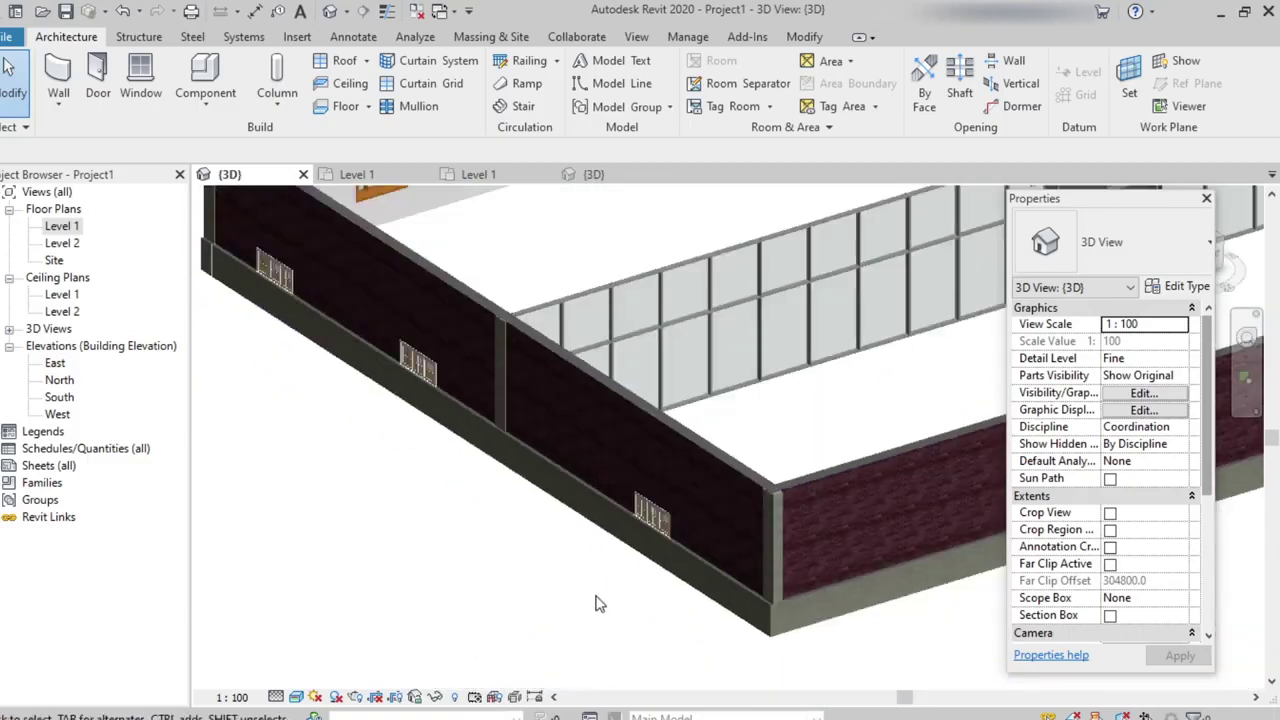
{"action": "scroll", "coordinate": [680, 591], "scroll_direction": "up", "scroll_amount": 3}
{"action": "scroll", "coordinate": [614, 551], "scroll_direction": "up", "scroll_amount": 2}
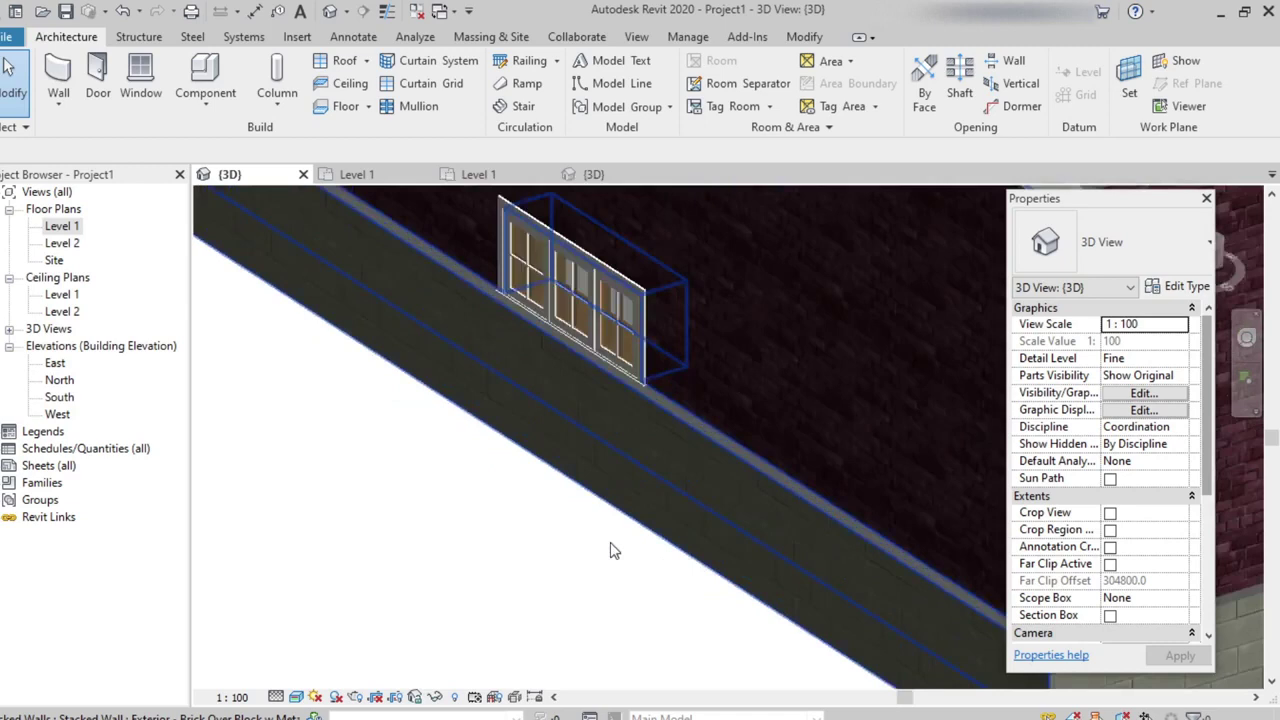
{"action": "scroll", "coordinate": [568, 317], "scroll_direction": "up", "scroll_amount": 2}
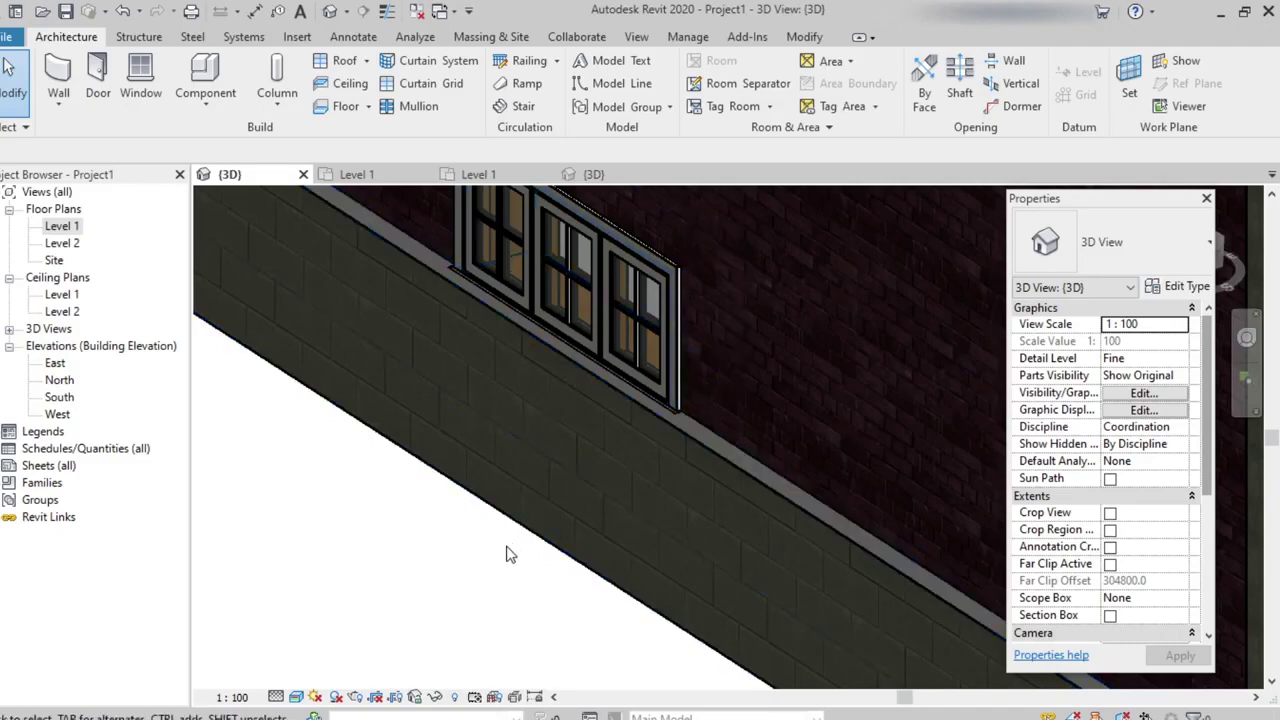
{"action": "scroll", "coordinate": [507, 554], "scroll_direction": "down", "scroll_amount": 1}
{"action": "scroll", "coordinate": [507, 554], "scroll_direction": "down", "scroll_amount": 1}
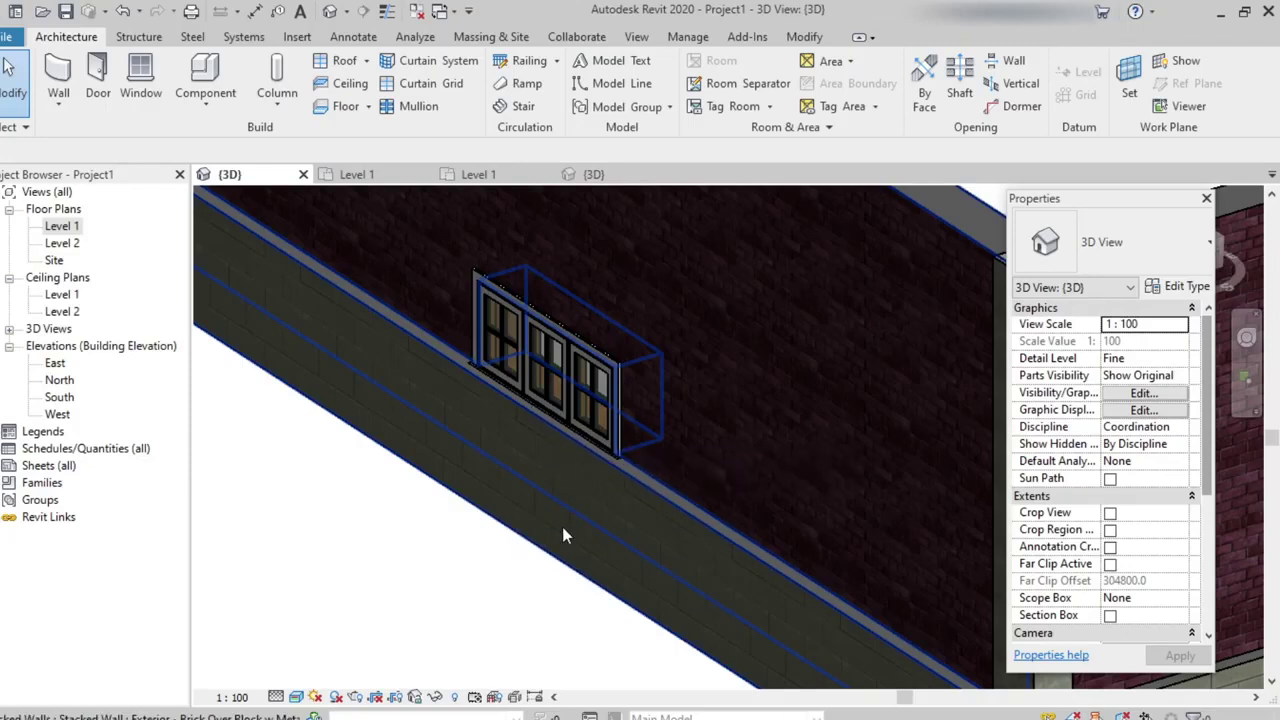
Set the triple awning window's Sill Height to 1300 in Properties and apply it
{"action": "left_click", "coordinate": [576, 378]}
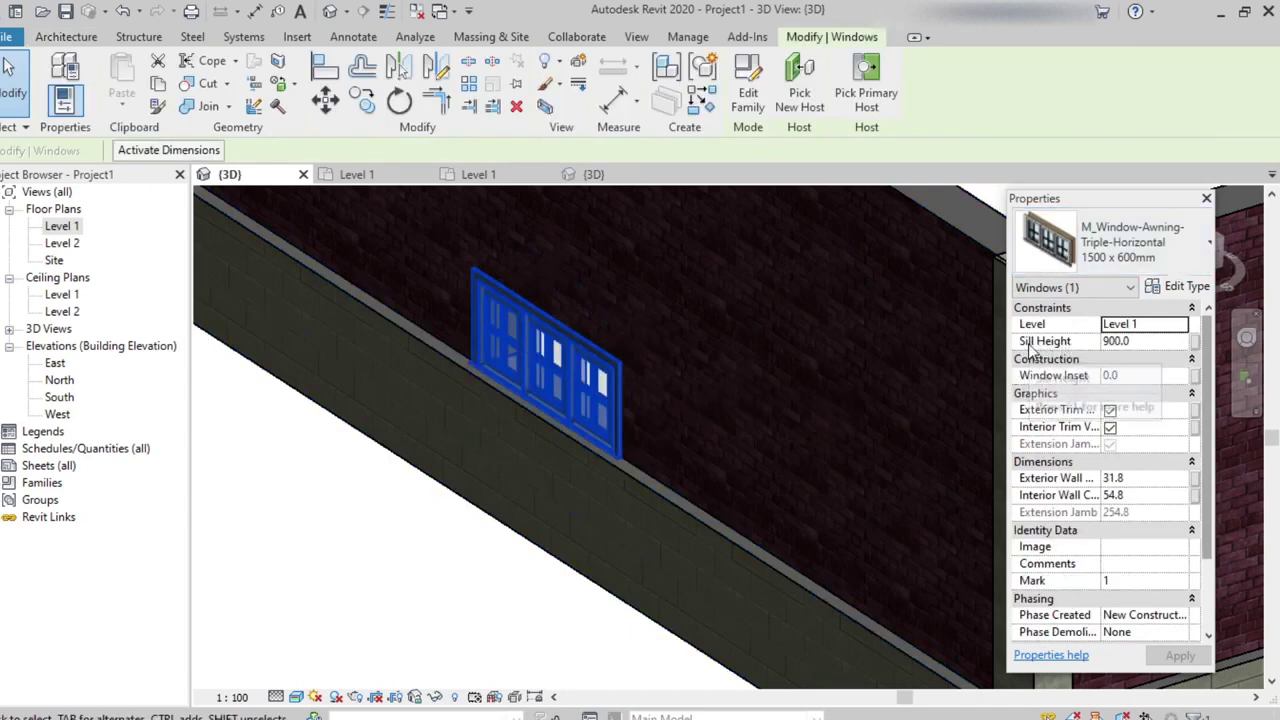
{"action": "left_click", "coordinate": [1135, 342]}
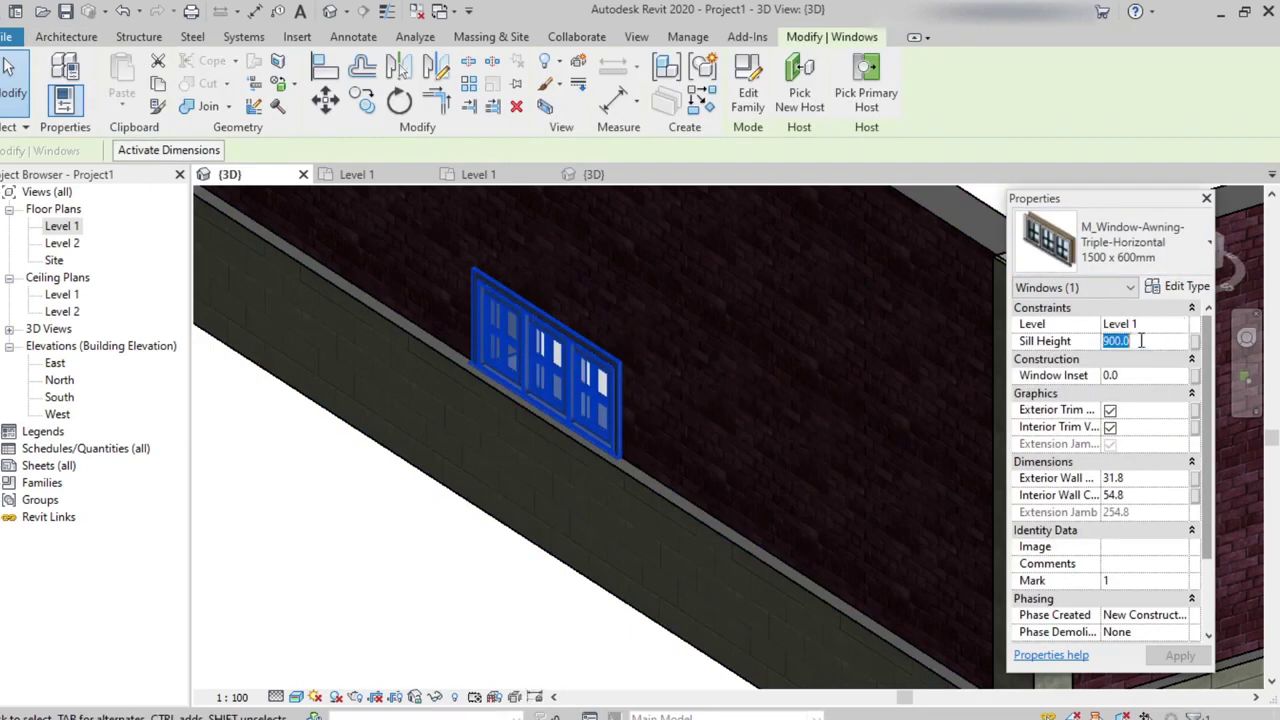
{"action": "type", "text": "1300"}
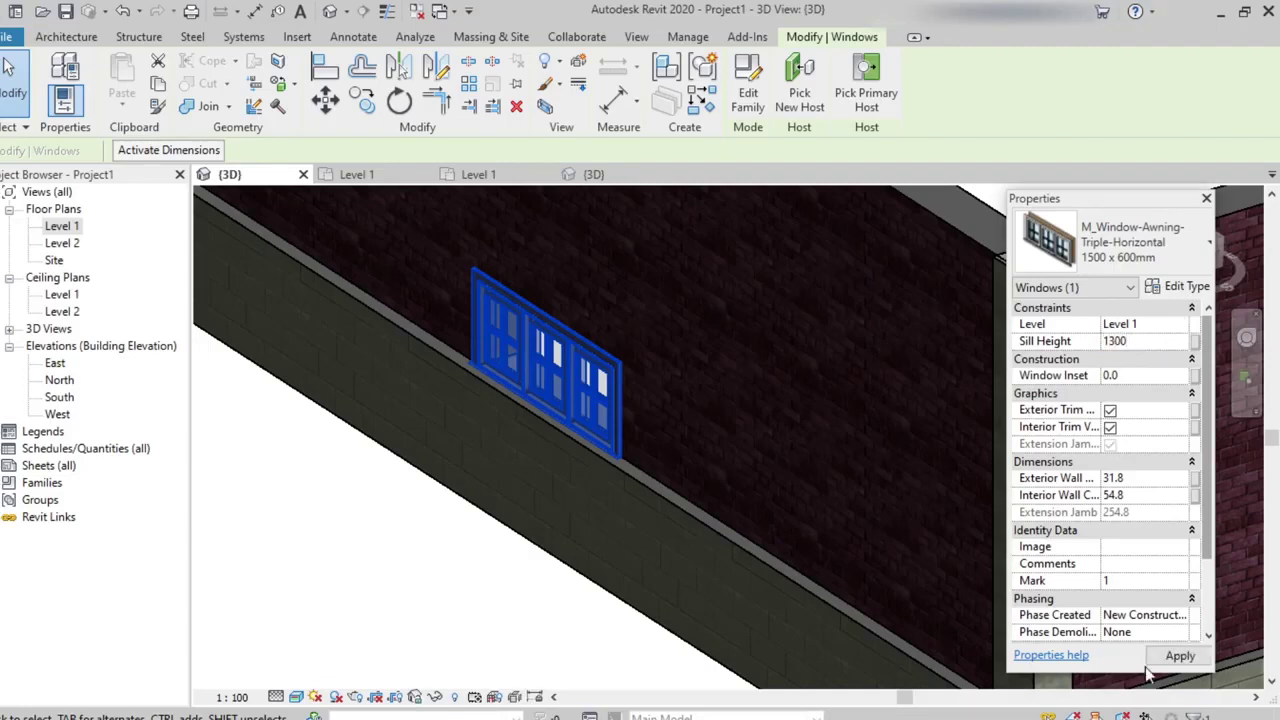
{"action": "left_click", "coordinate": [1175, 656]}
{"action": "left_click", "coordinate": [358, 573]}
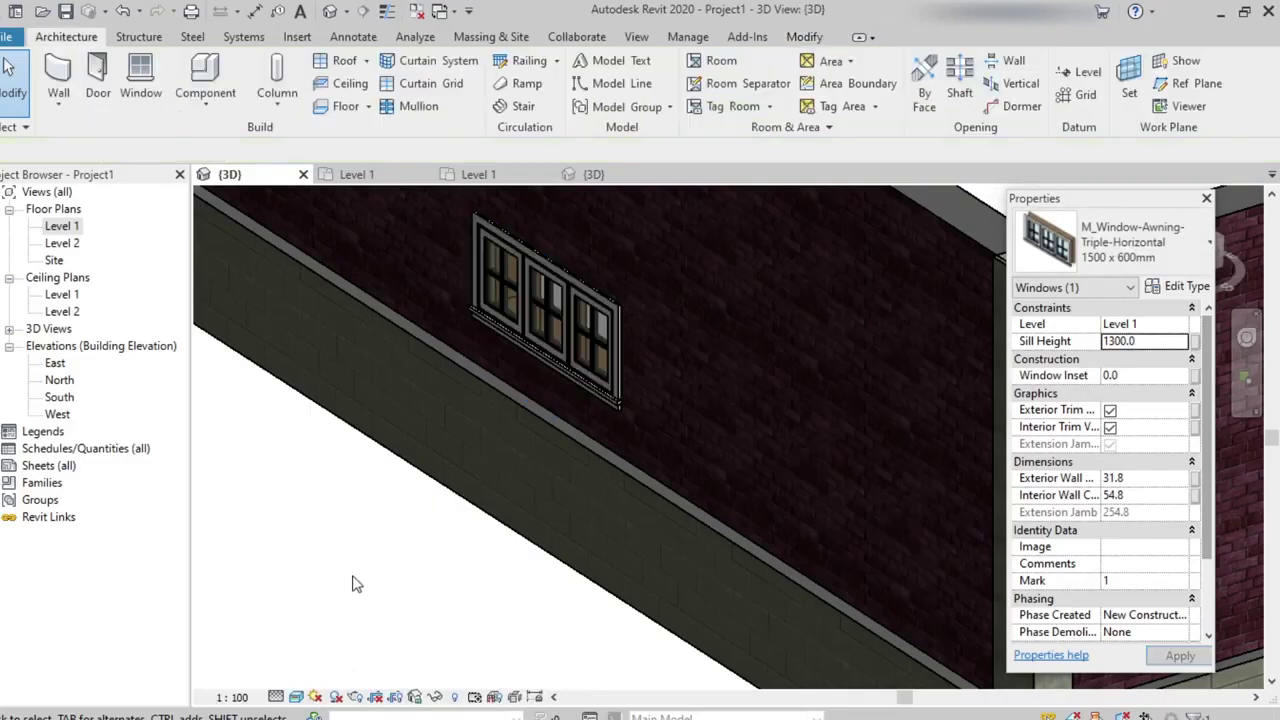
Zoom in and out on the 3D model to inspect the raised window
{"action": "scroll", "coordinate": [476, 390], "scroll_direction": "down", "scroll_amount": 1}
{"action": "scroll", "coordinate": [513, 360], "scroll_direction": "down", "scroll_amount": 2}
{"action": "scroll", "coordinate": [508, 385], "scroll_direction": "up", "scroll_amount": 3}
{"action": "scroll", "coordinate": [505, 400], "scroll_direction": "up", "scroll_amount": 1}
{"action": "scroll", "coordinate": [530, 440], "scroll_direction": "up", "scroll_amount": 2}
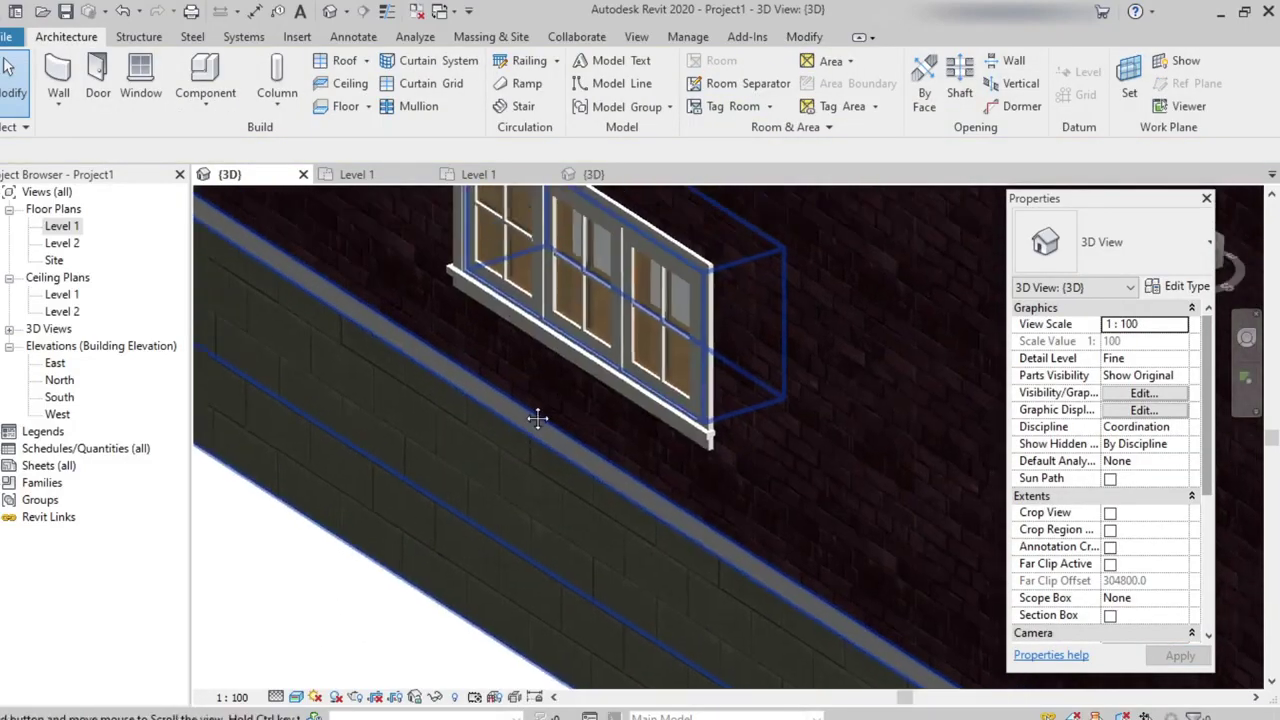
{"action": "scroll", "coordinate": [533, 448], "scroll_direction": "down", "scroll_amount": 2}
{"action": "scroll", "coordinate": [514, 347], "scroll_direction": "down", "scroll_amount": 1}
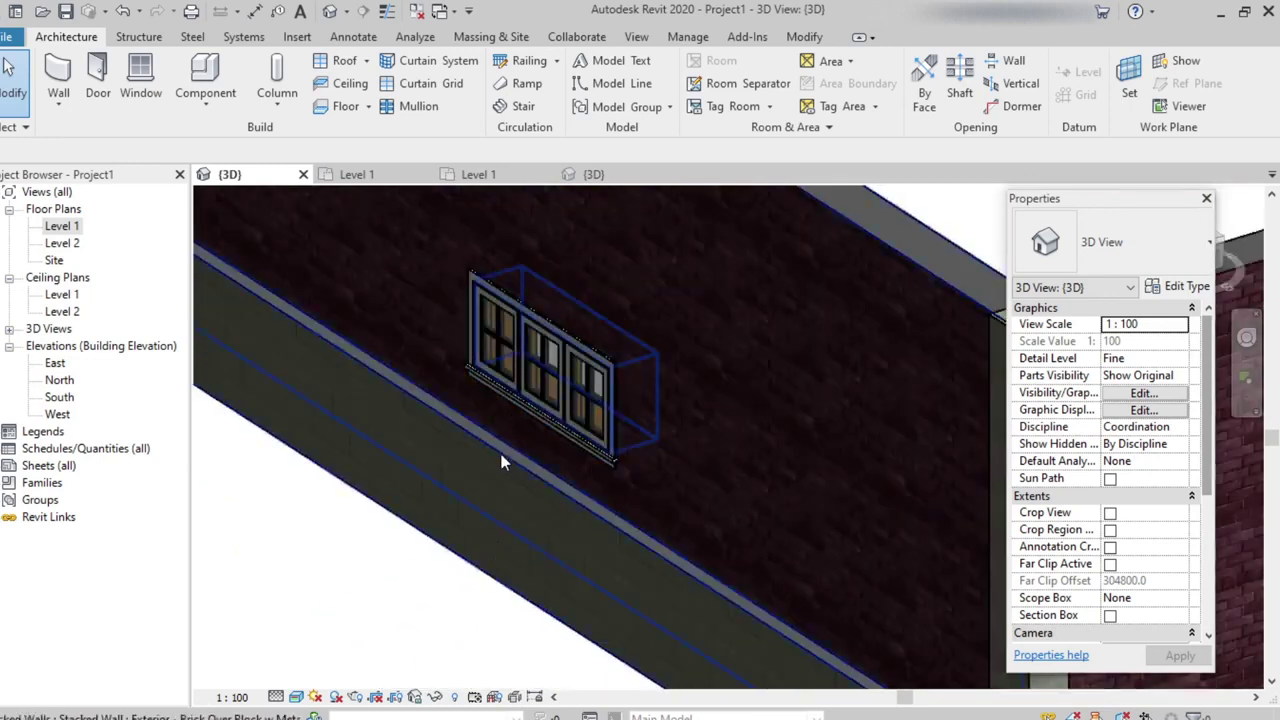
{"action": "scroll", "coordinate": [500, 422], "scroll_direction": "up", "scroll_amount": 2}
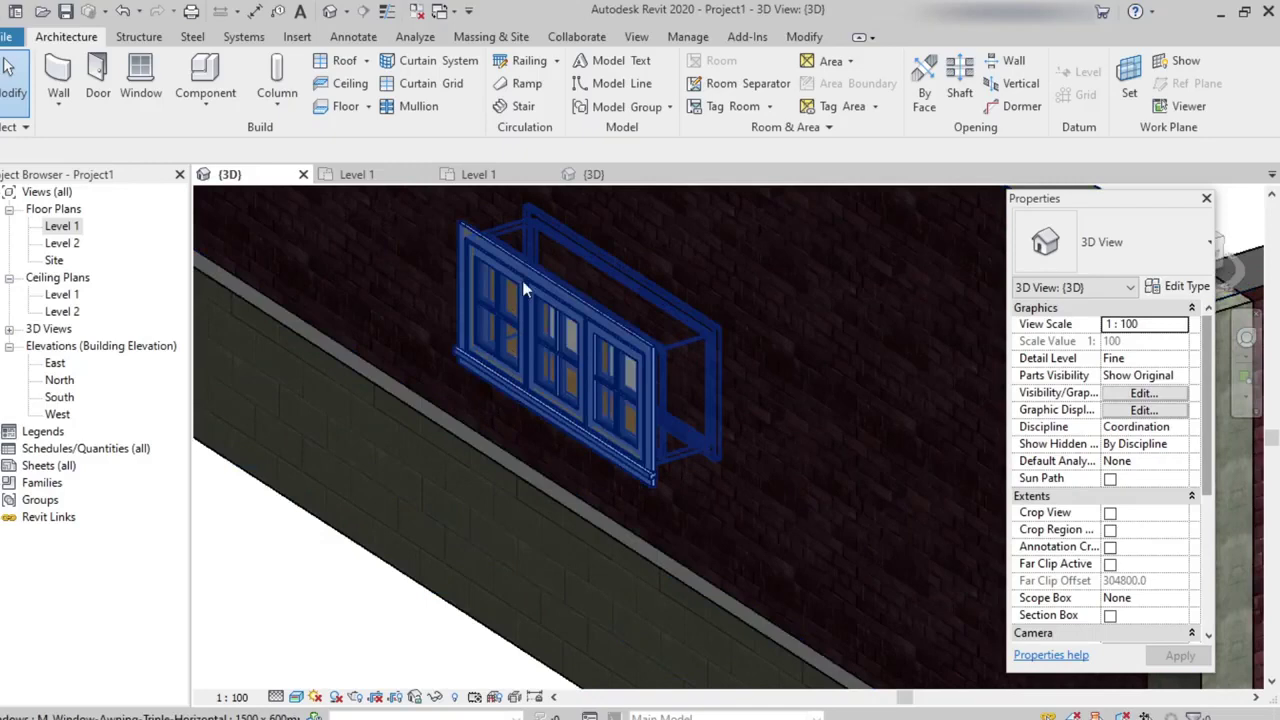
{"action": "scroll", "coordinate": [522, 345], "scroll_direction": "down", "scroll_amount": 4}
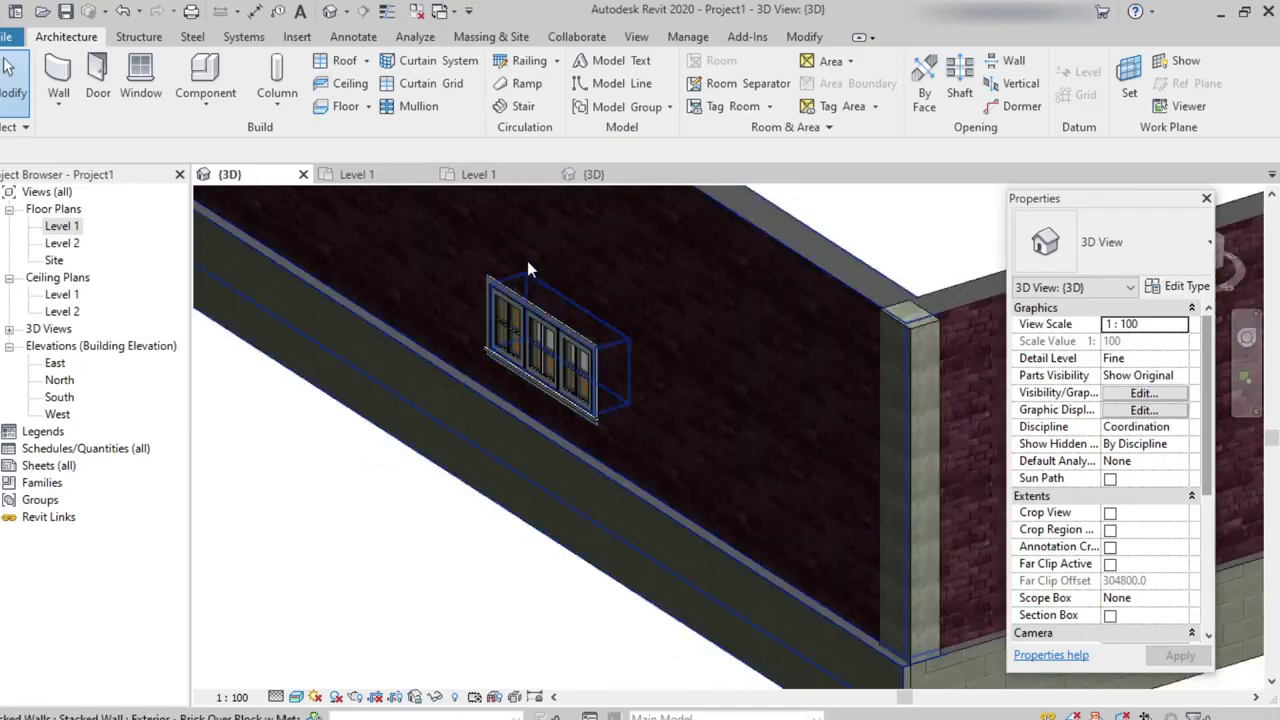
{"action": "scroll", "coordinate": [525, 402], "scroll_direction": "up", "scroll_amount": 2}
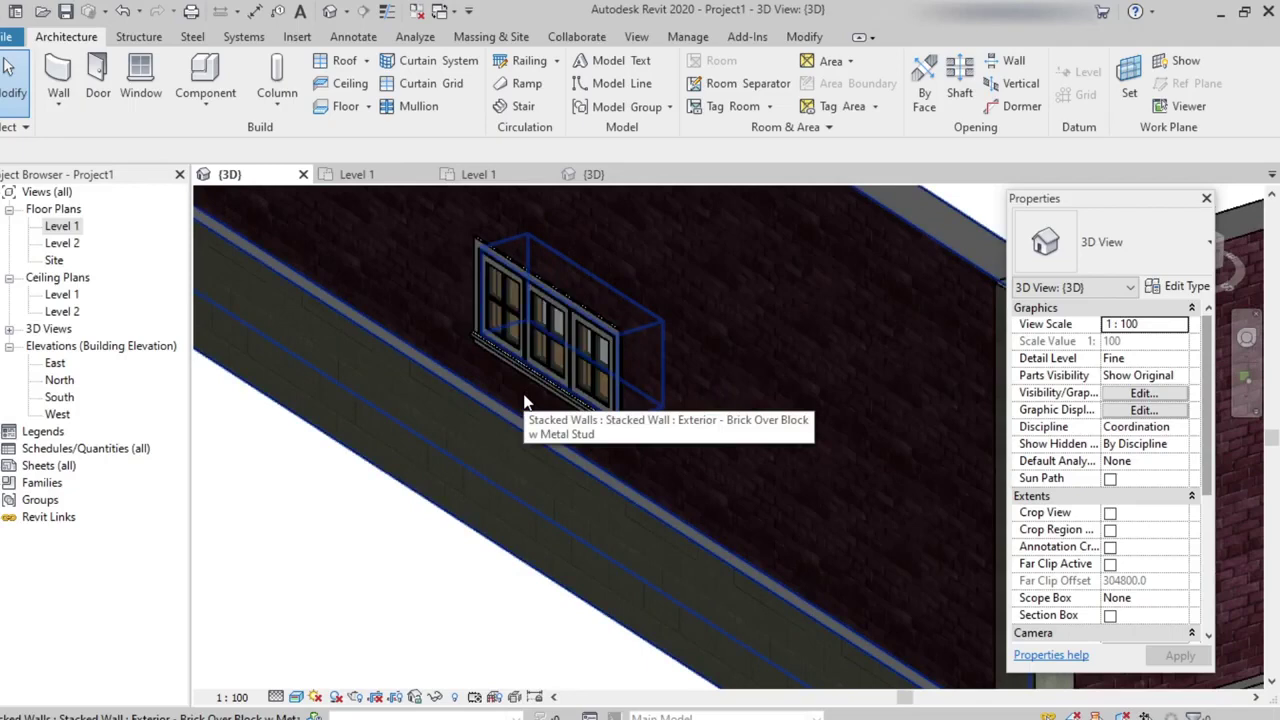
Change the 1500 x 600mm awning window type's Height from 600 to 900 in Type Properties
{"action": "left_click", "coordinate": [525, 315]}
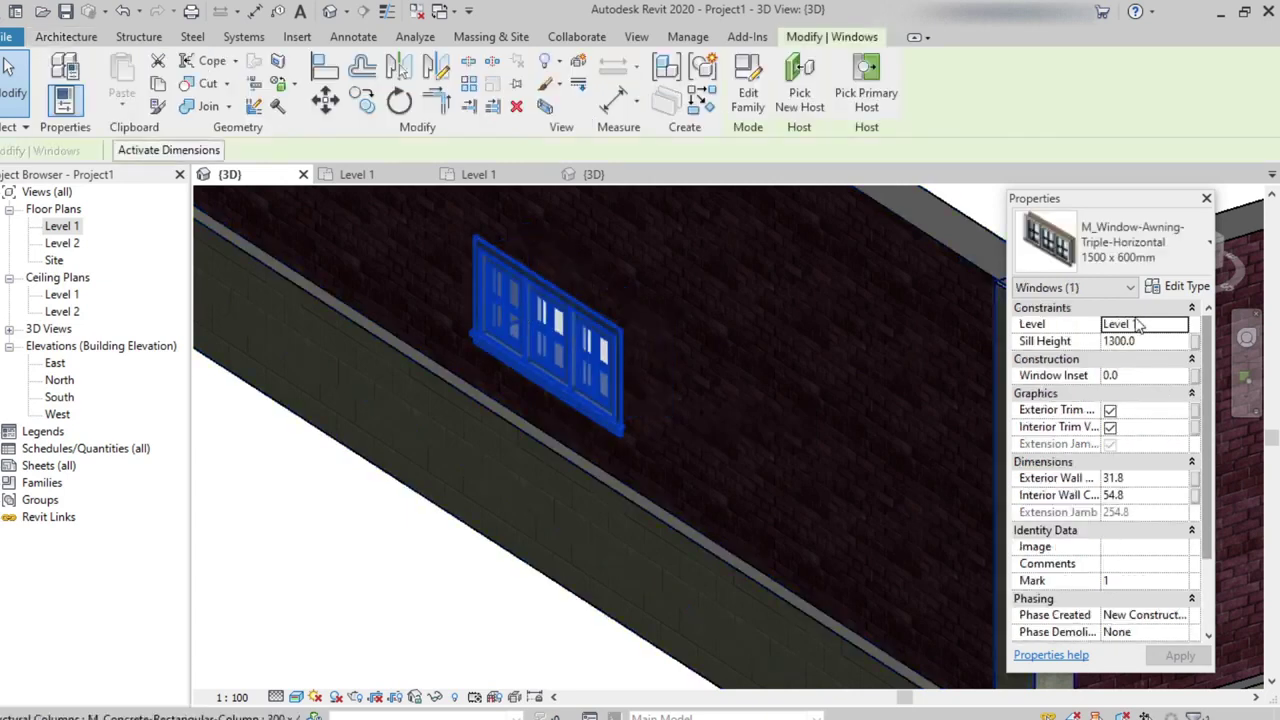
{"action": "left_click", "coordinate": [1185, 288]}
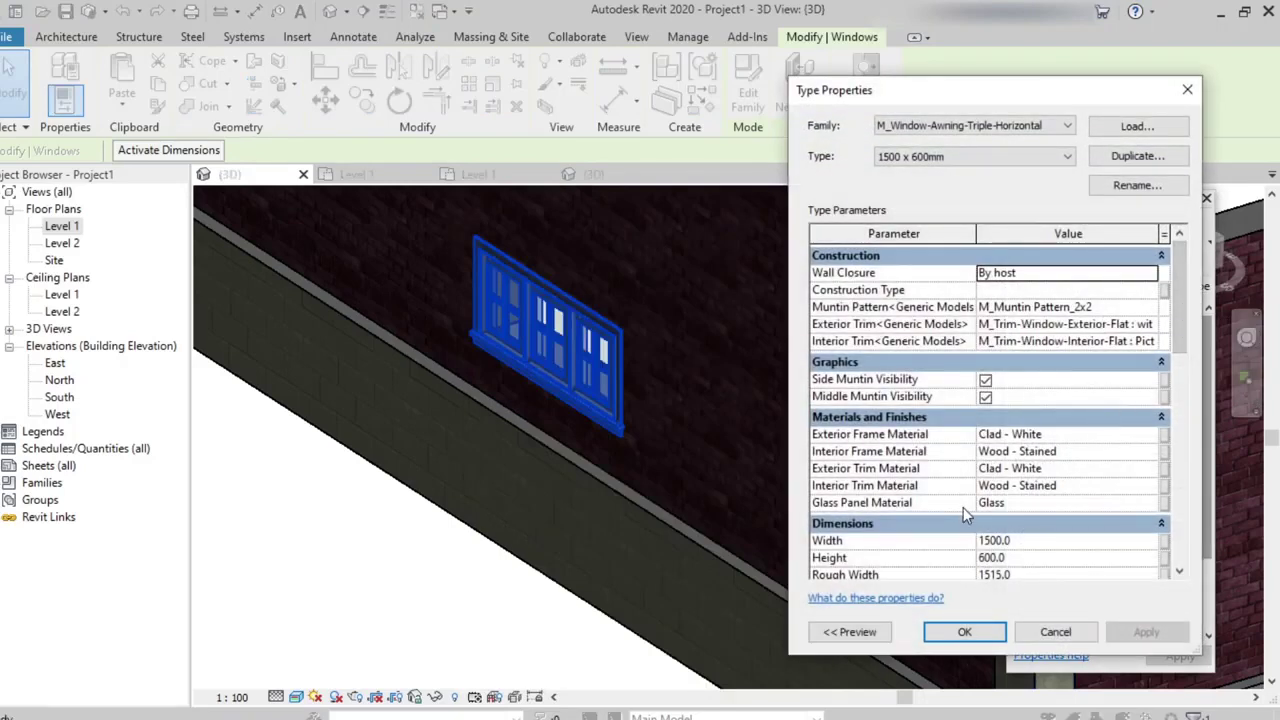
{"action": "left_click_drag", "start_coordinate": [1174, 318], "coordinate": [1177, 363]}
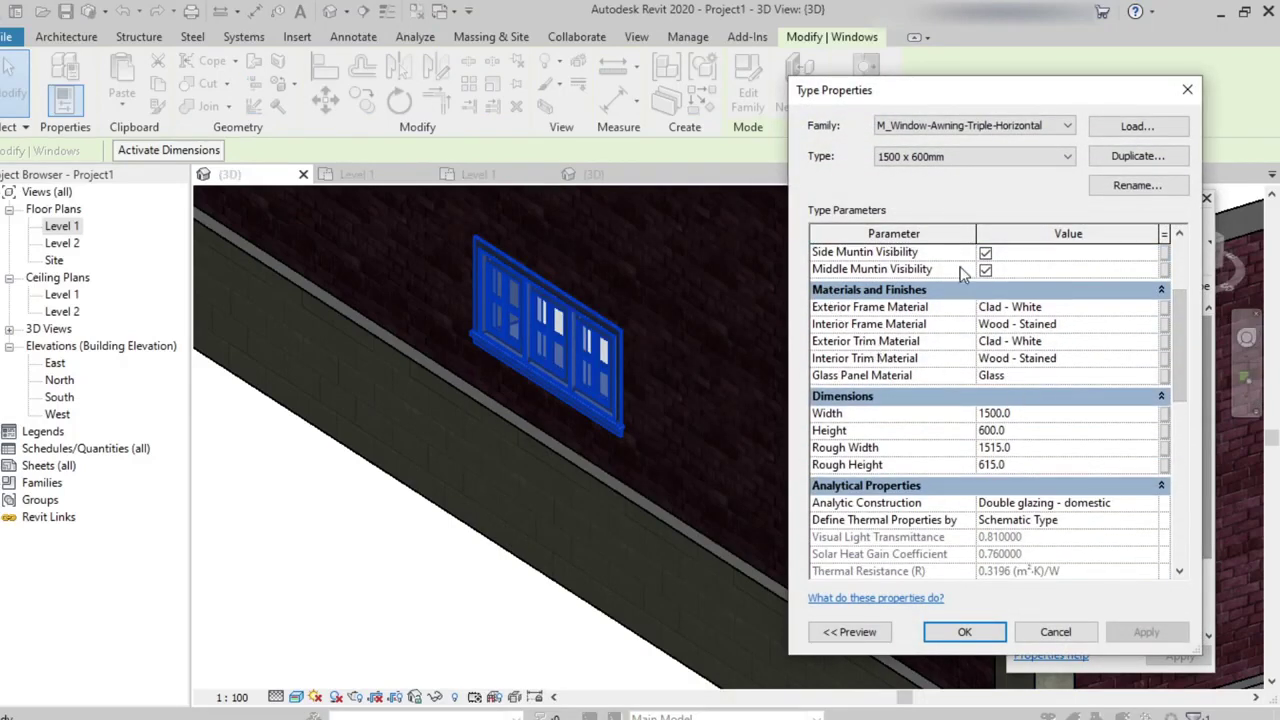
{"action": "left_click", "coordinate": [1020, 430]}
{"action": "type", "text": "900"}
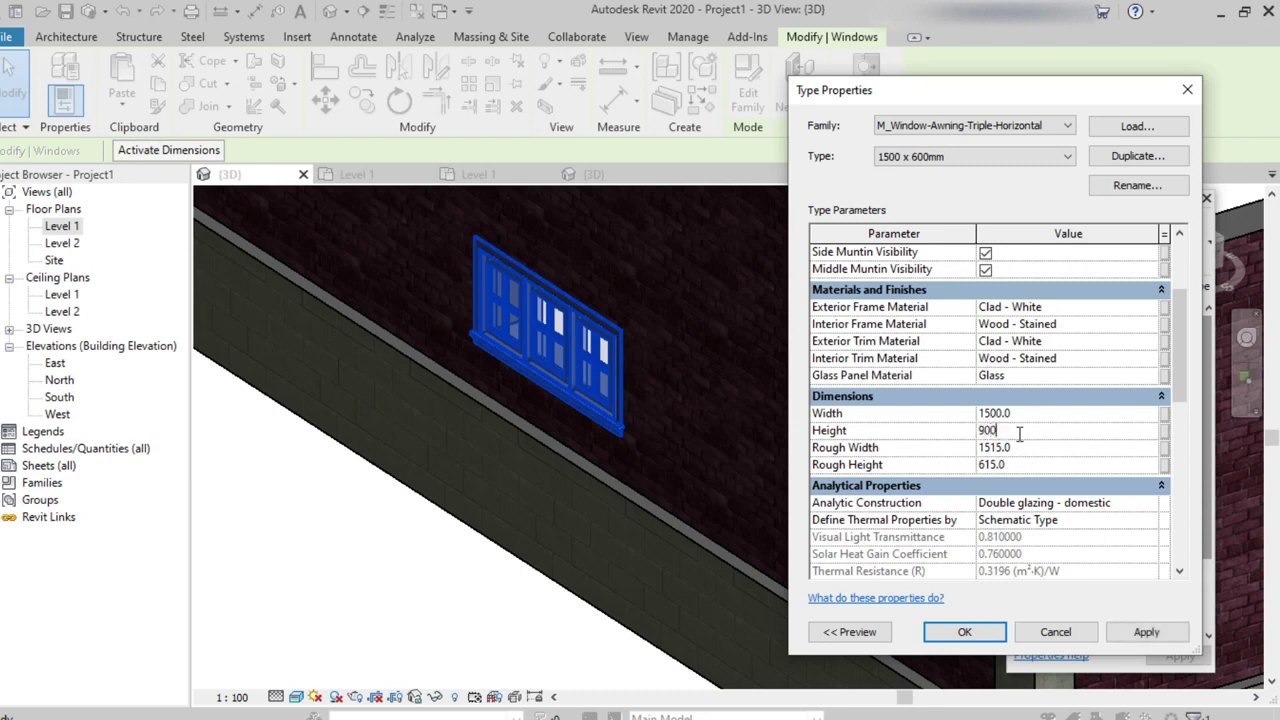
{"action": "key", "text": "Return"}
{"action": "left_click", "coordinate": [1148, 633]}
{"action": "left_click", "coordinate": [962, 634]}
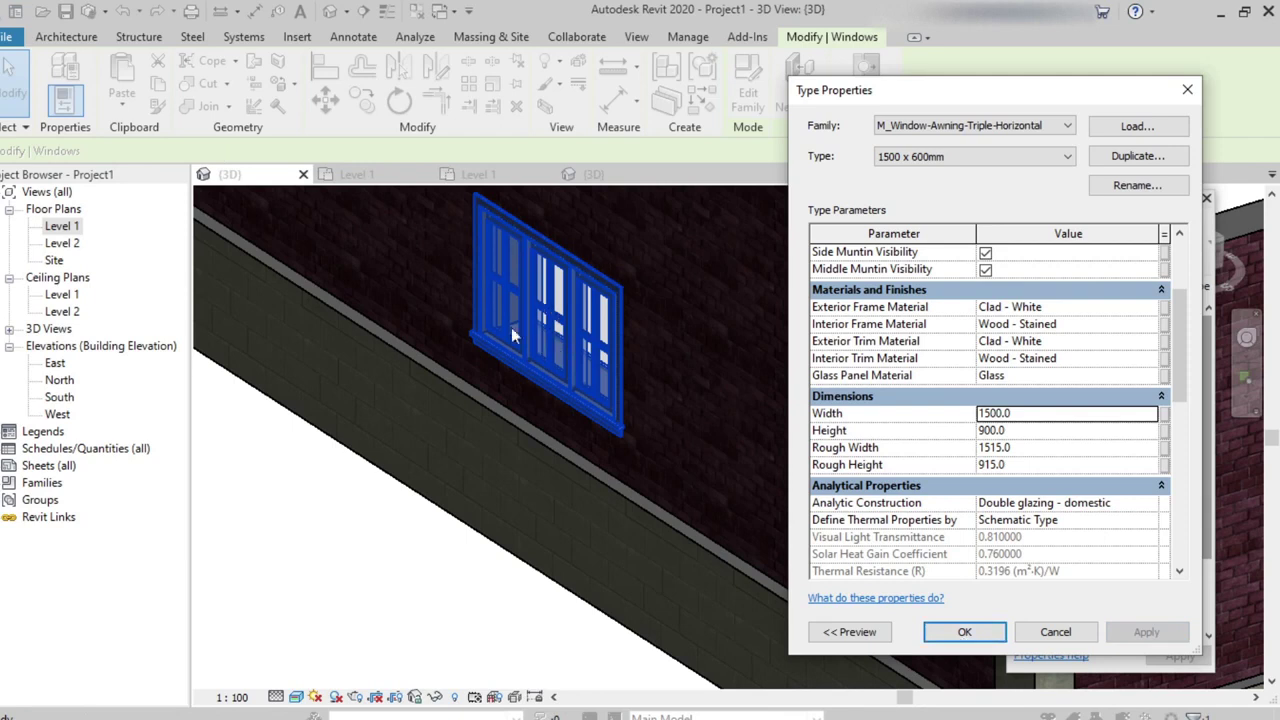
{"action": "left_click", "coordinate": [964, 632]}
{"action": "left_click", "coordinate": [377, 580]}
{"action": "scroll", "coordinate": [377, 584], "scroll_direction": "down", "scroll_amount": 2}
{"action": "middle_click_drag", "start_coordinate": [377, 584], "coordinate": [829, 580], "text": "shift"}
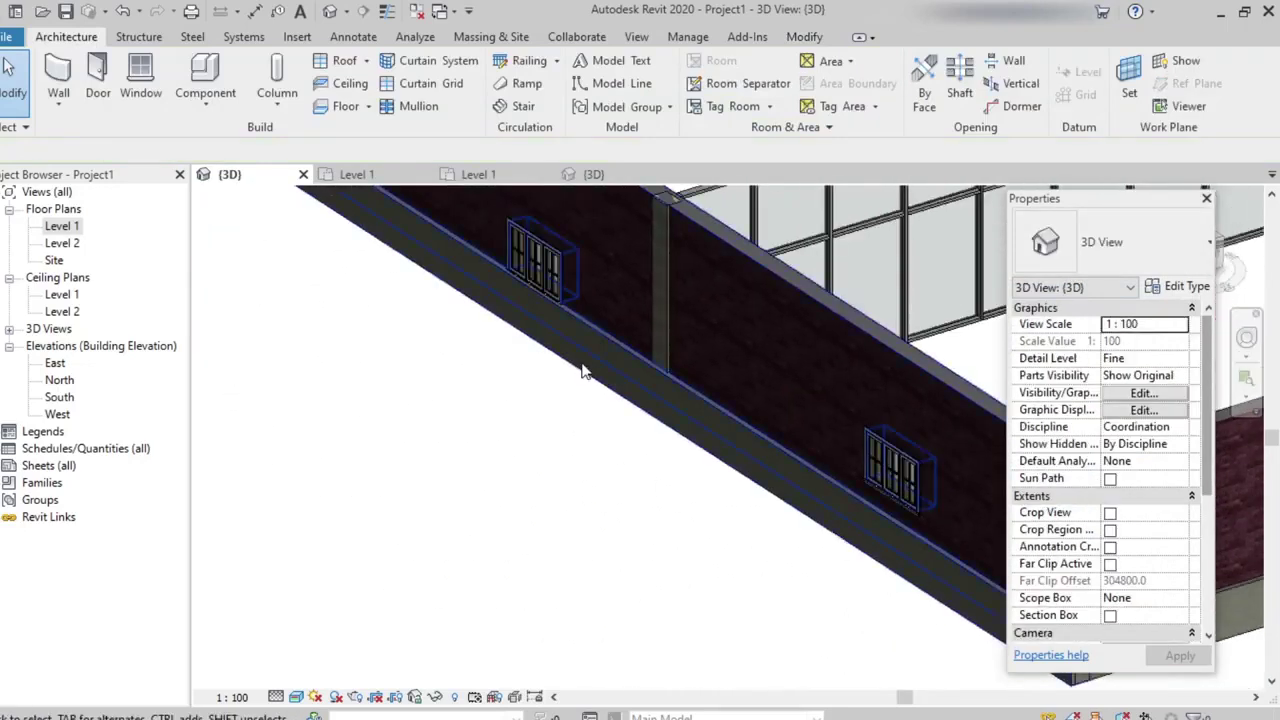
{"action": "scroll", "coordinate": [553, 307], "scroll_direction": "up", "scroll_amount": 5}
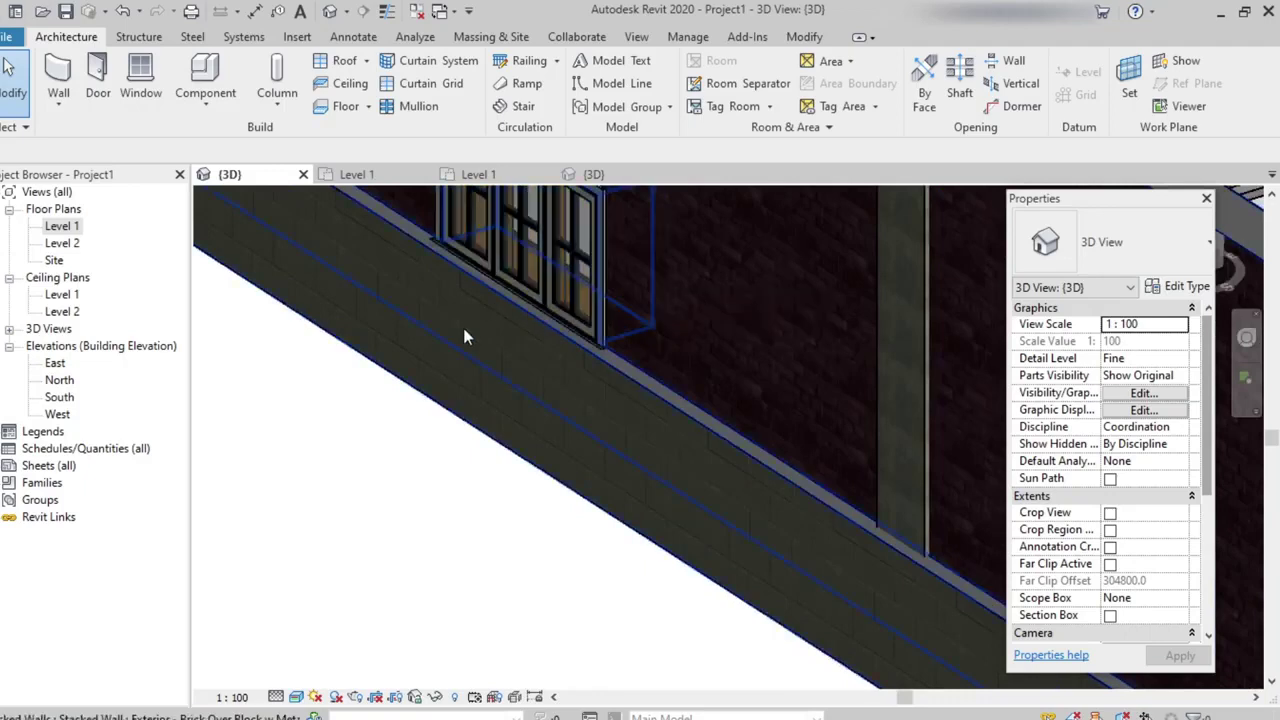
{"action": "scroll", "coordinate": [511, 304], "scroll_direction": "down", "scroll_amount": 5}
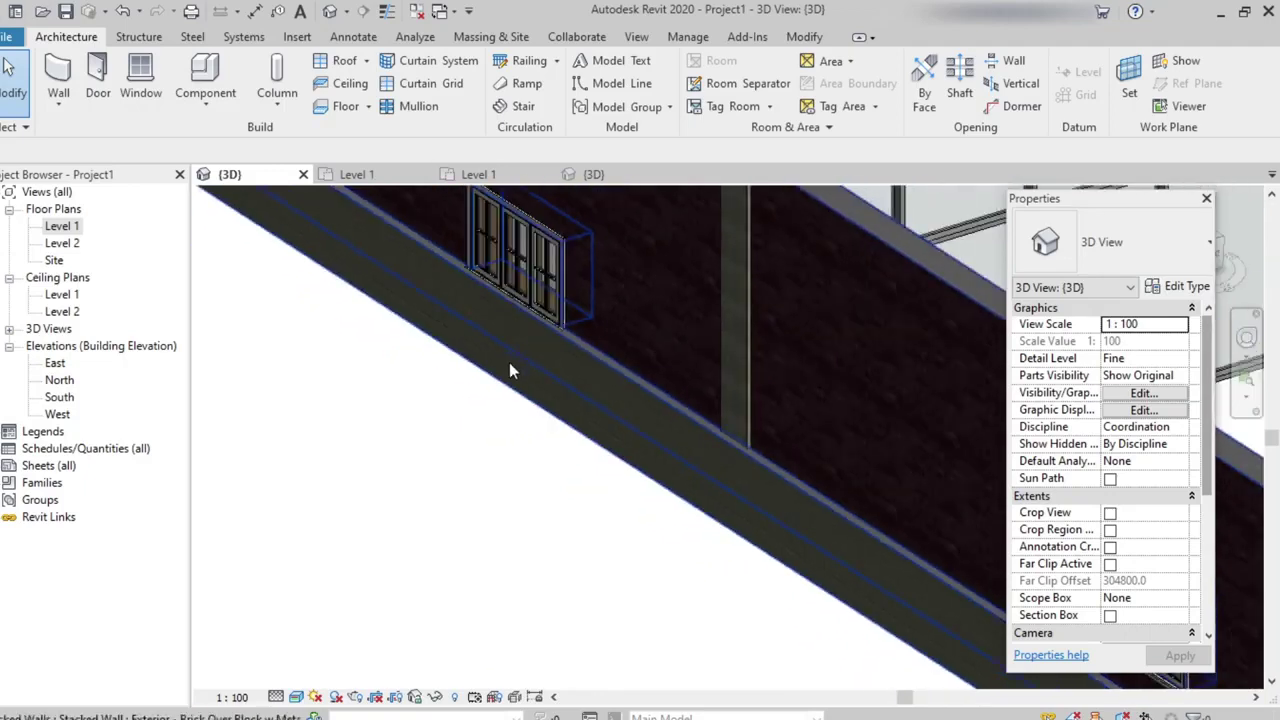
{"action": "scroll", "coordinate": [505, 390], "scroll_direction": "down", "scroll_amount": 3}
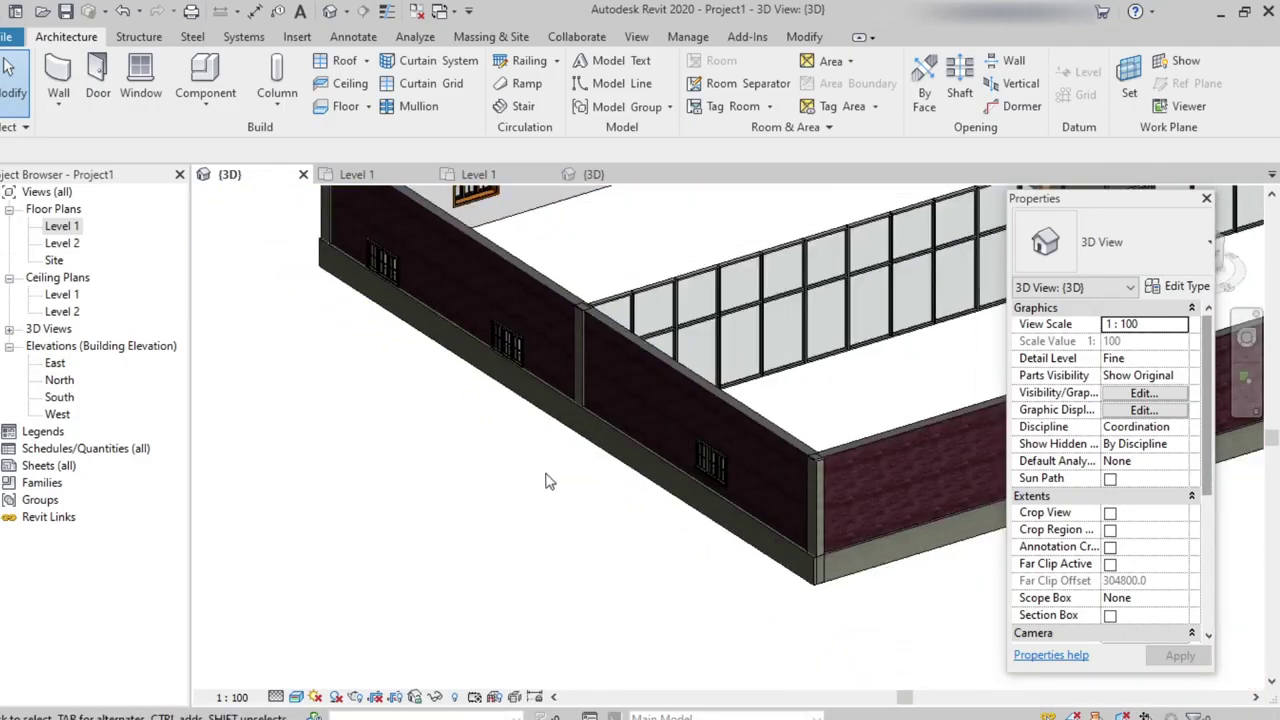
{"action": "scroll", "coordinate": [731, 472], "scroll_direction": "up", "scroll_amount": 3}
{"action": "scroll", "coordinate": [729, 462], "scroll_direction": "up", "scroll_amount": 4}
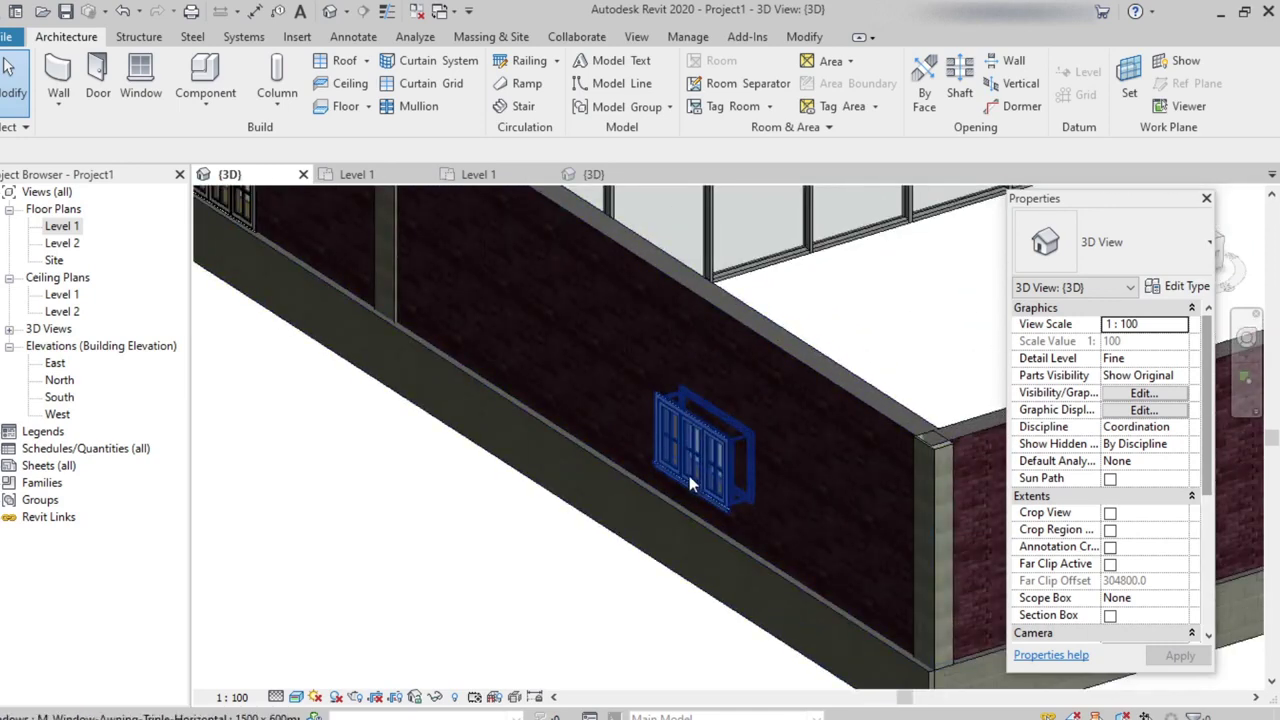
{"action": "scroll", "coordinate": [685, 478], "scroll_direction": "up", "scroll_amount": 2}
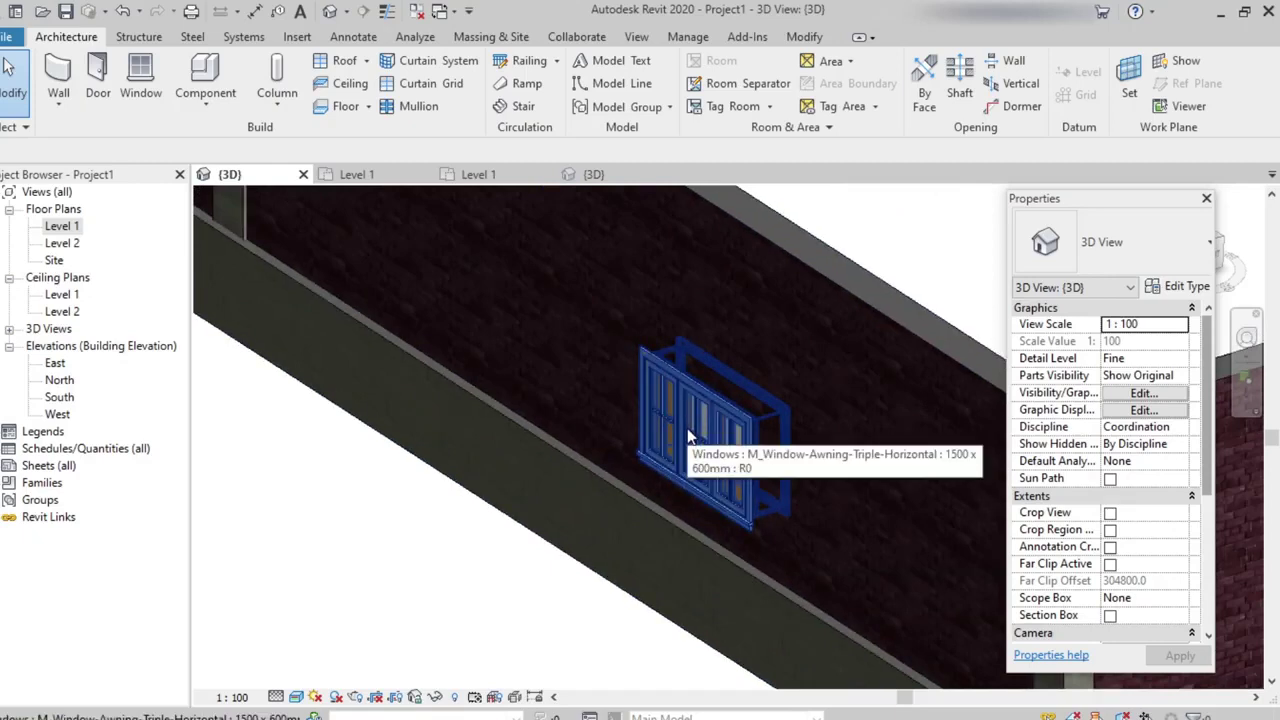
Select the awning window on this wall and open its Type Properties
{"action": "left_click", "coordinate": [712, 436]}
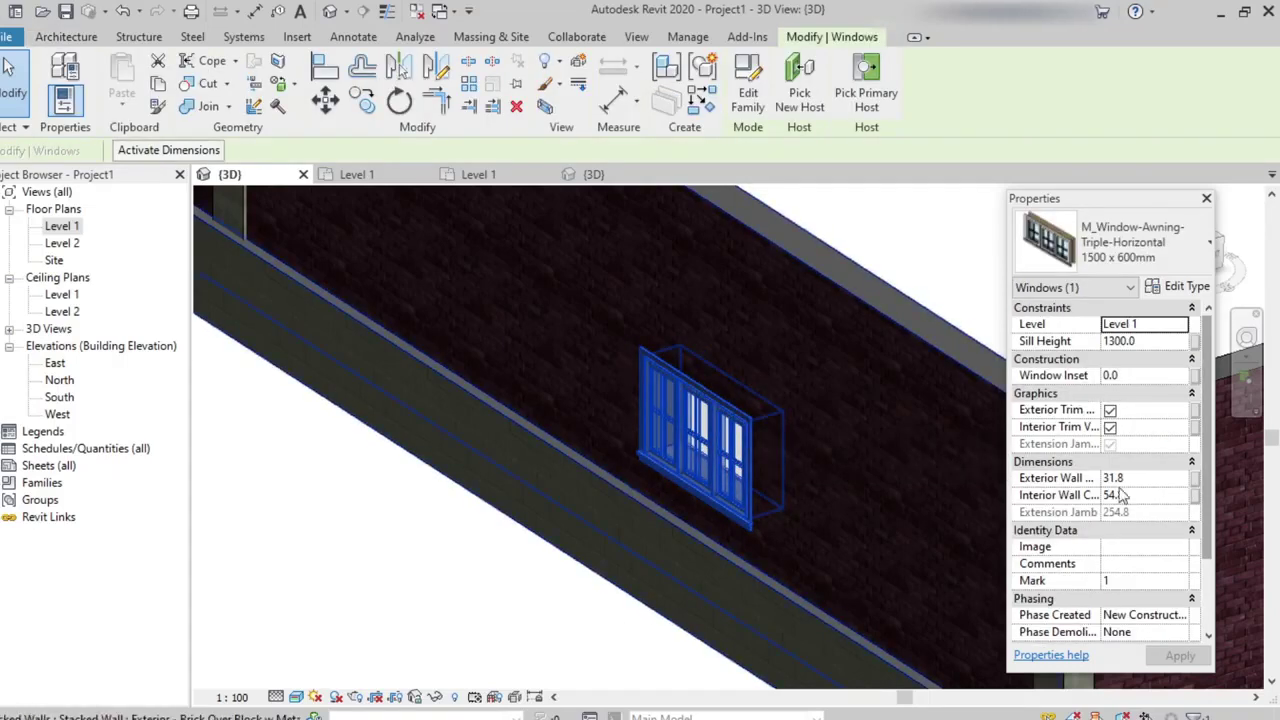
{"action": "left_click", "coordinate": [1181, 288]}
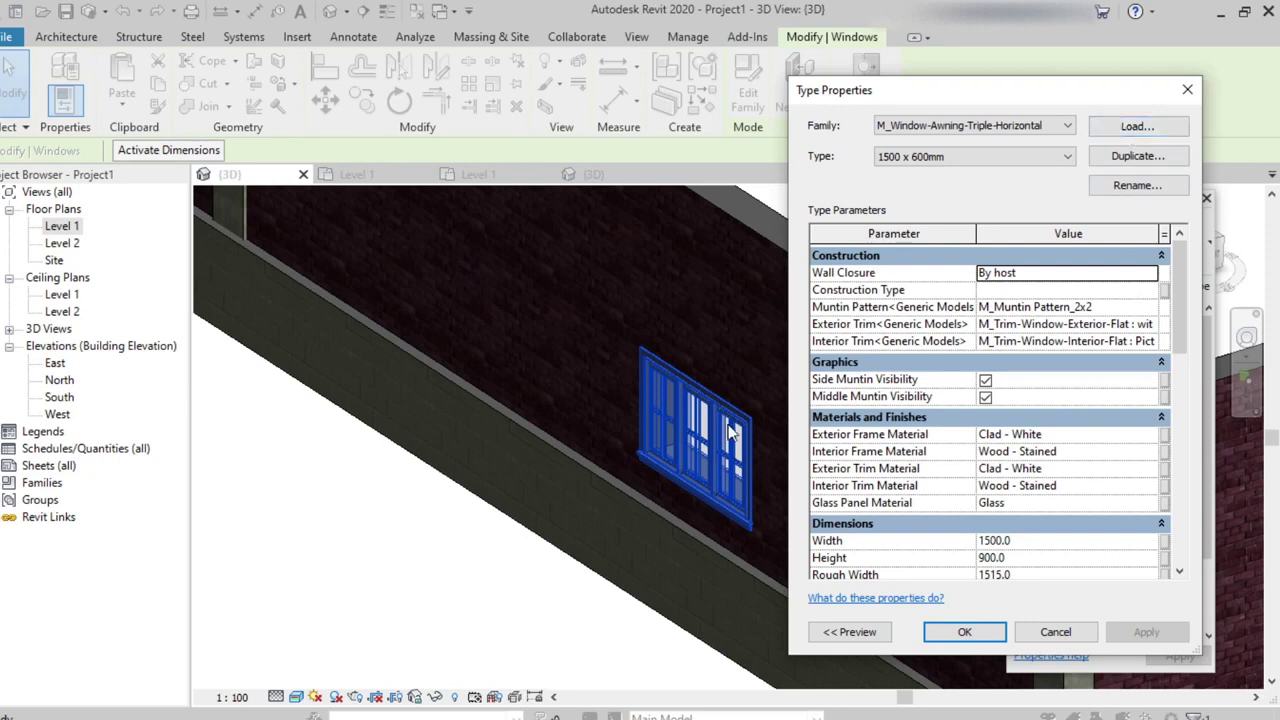
Browse the window family library, previewing the casement, double-hung and fixed families
{"action": "left_click", "coordinate": [1136, 127]}
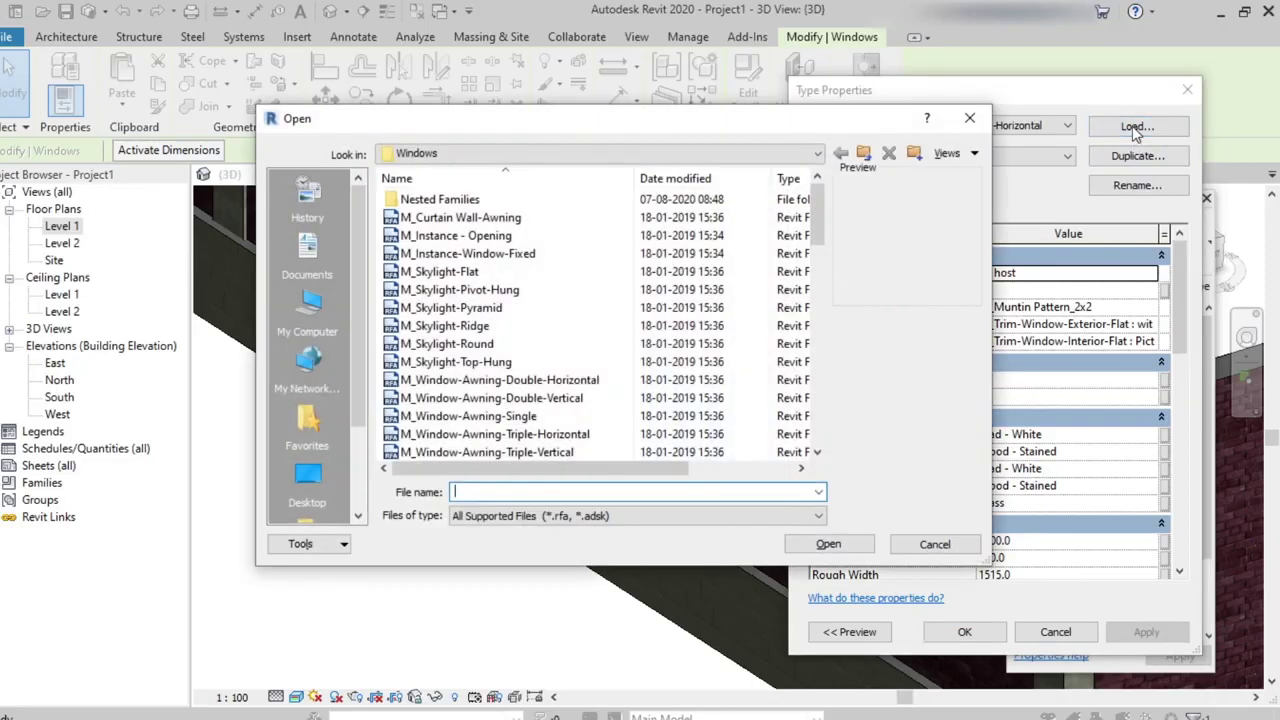
{"action": "scroll", "coordinate": [565, 400], "scroll_direction": "down", "scroll_amount": 4}
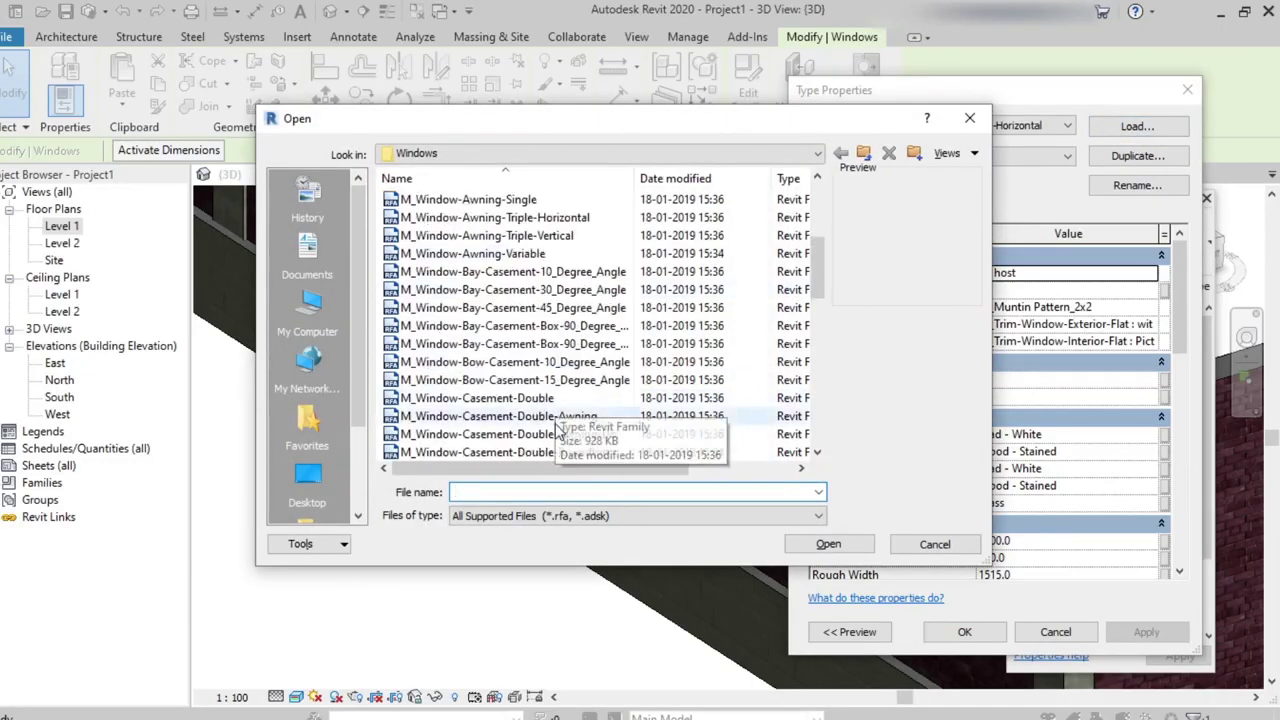
{"action": "scroll", "coordinate": [548, 400], "scroll_direction": "down", "scroll_amount": 3}
{"action": "left_click", "coordinate": [543, 400]}
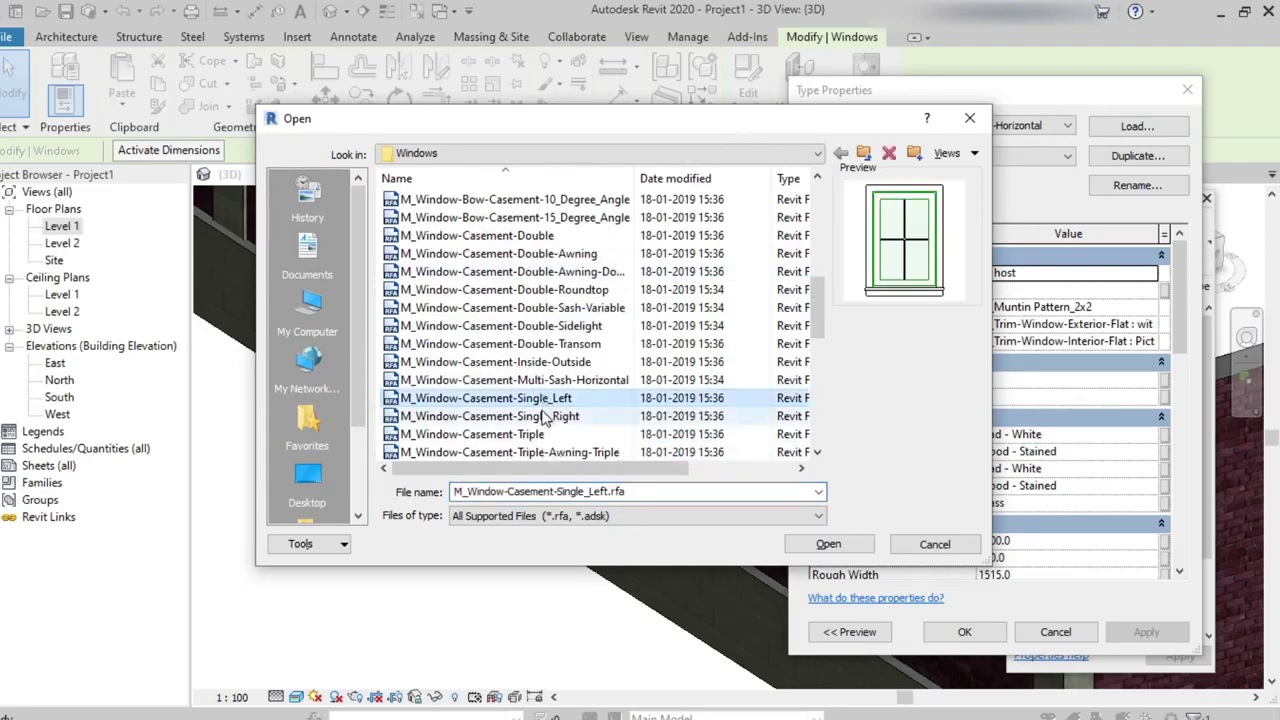
{"action": "left_click", "coordinate": [548, 417]}
{"action": "left_click", "coordinate": [527, 437]}
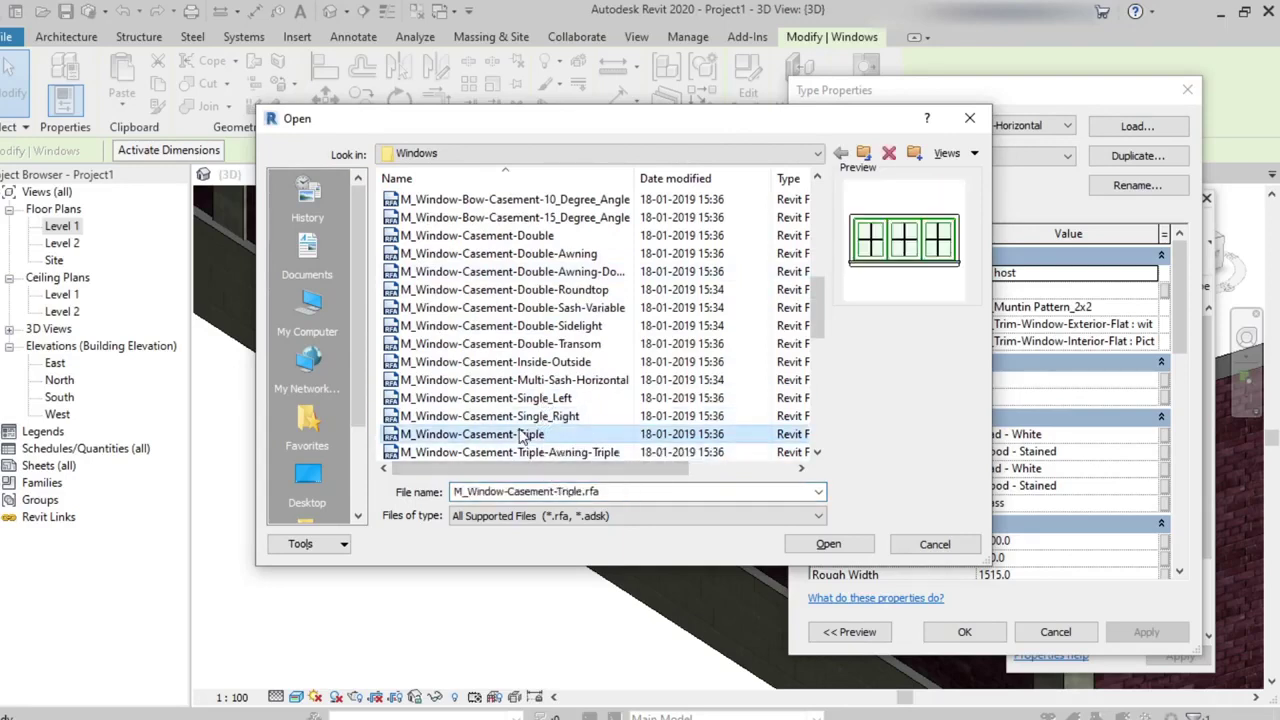
{"action": "left_click", "coordinate": [531, 451]}
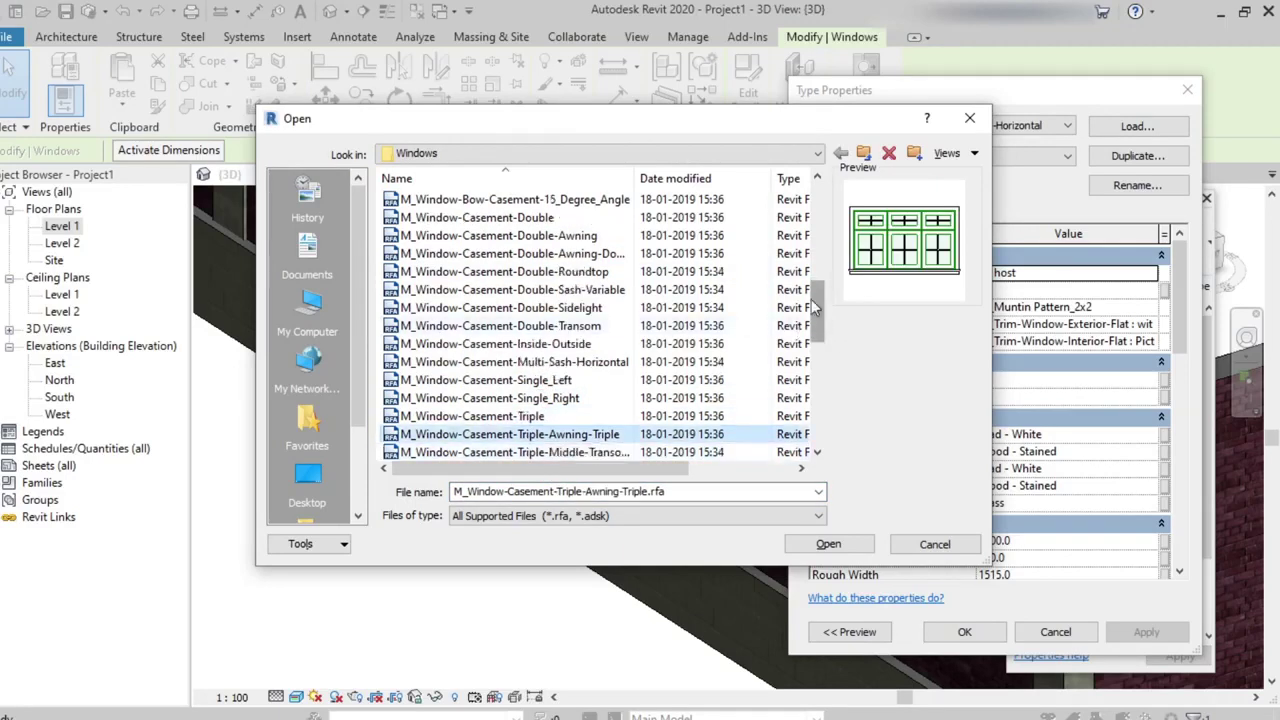
{"action": "left_click_drag", "start_coordinate": [820, 306], "coordinate": [811, 343]}
{"action": "left_click", "coordinate": [560, 307]}
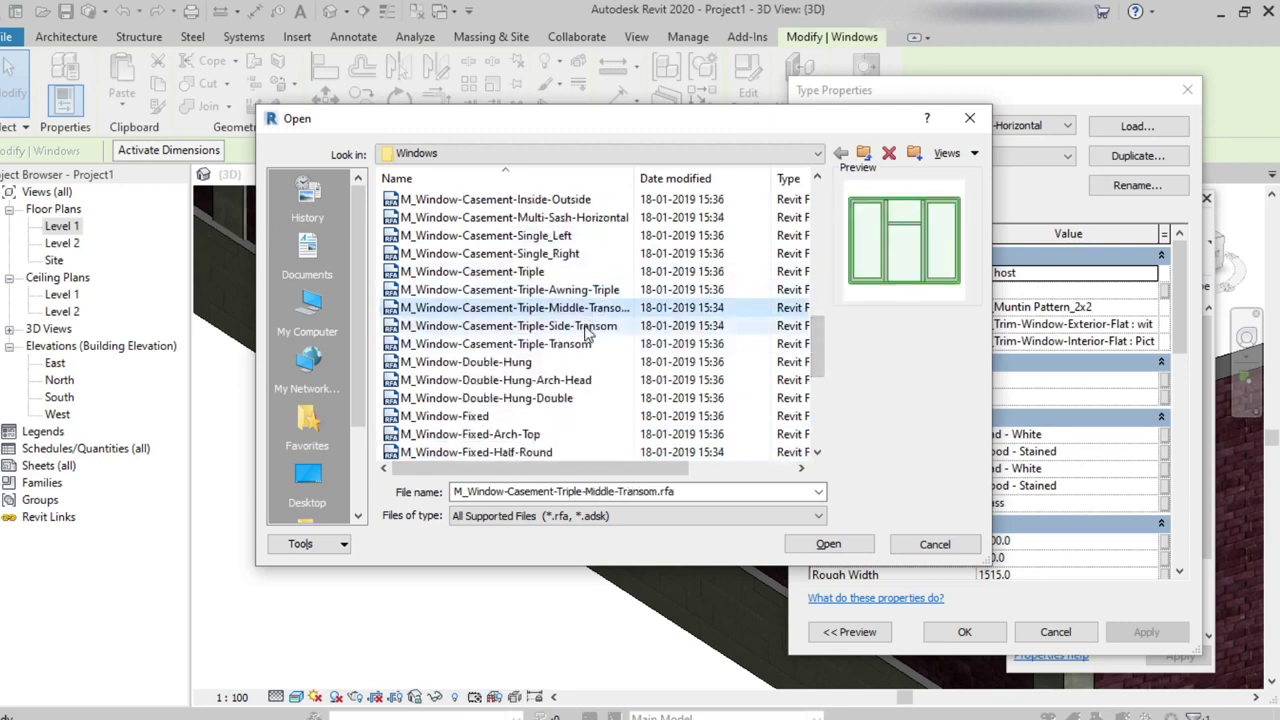
{"action": "left_click", "coordinate": [562, 325]}
{"action": "left_click", "coordinate": [566, 343]}
{"action": "left_click", "coordinate": [528, 362]}
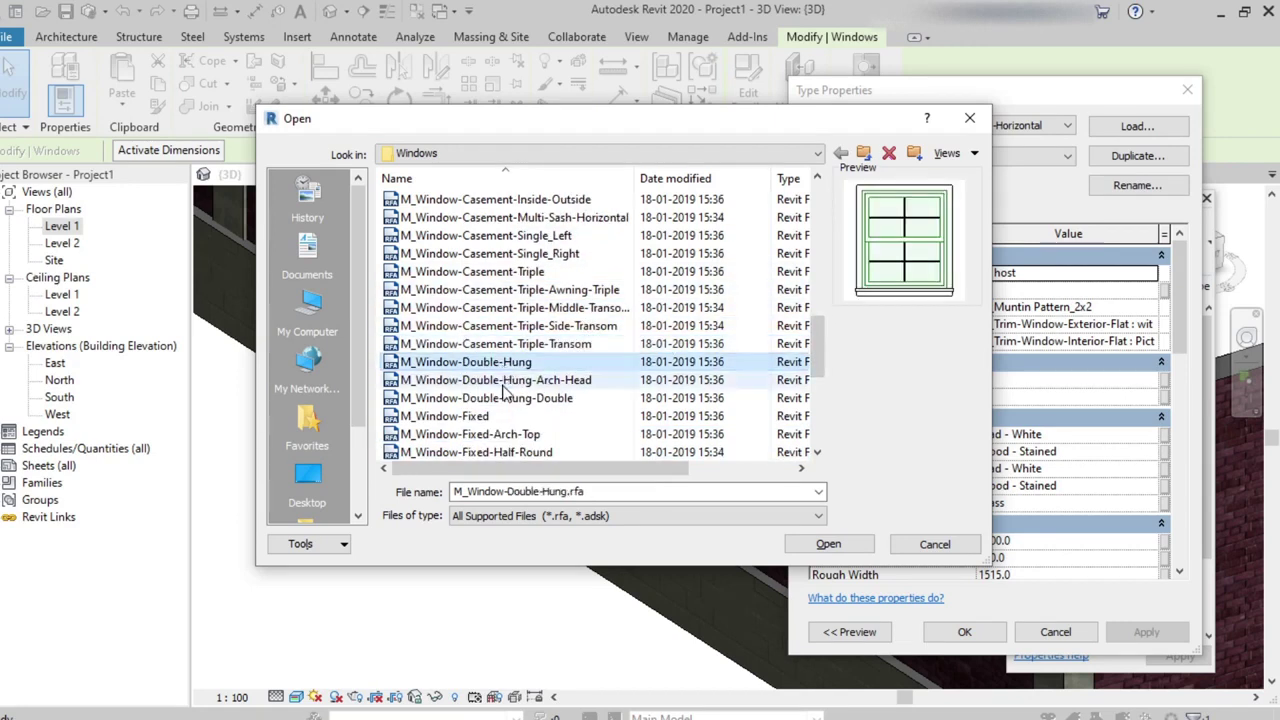
{"action": "left_click", "coordinate": [506, 381]}
{"action": "left_click", "coordinate": [508, 402]}
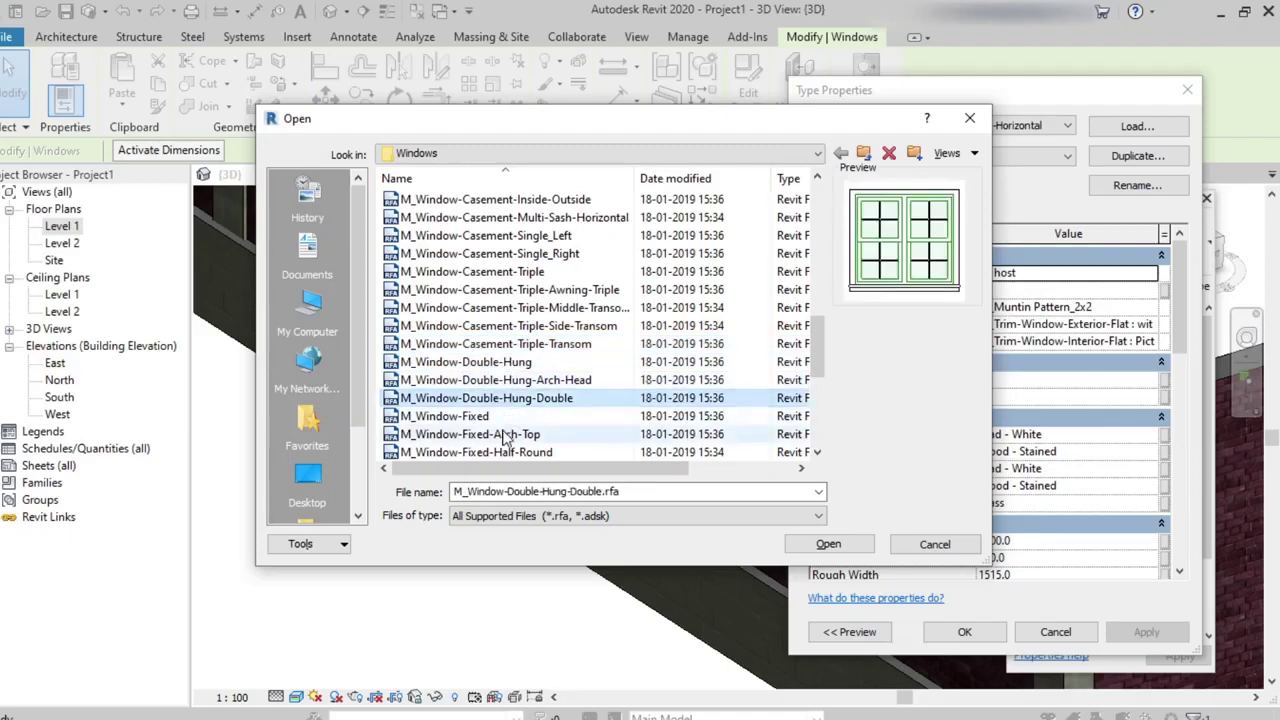
{"action": "left_click", "coordinate": [500, 436]}
{"action": "left_click", "coordinate": [503, 455]}
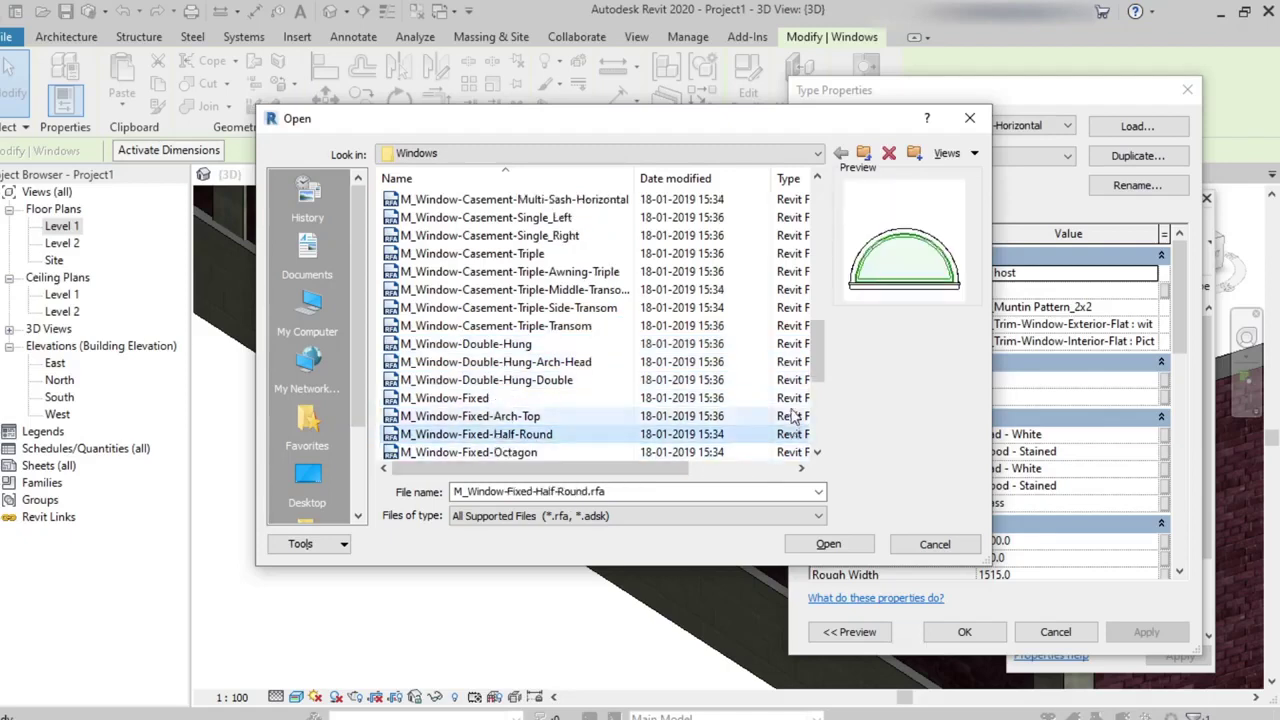
{"action": "left_click_drag", "start_coordinate": [812, 344], "coordinate": [815, 452]}
Load M_Window-Sliding-Four and apply its 1650 x 600mm type to the selected window
{"action": "left_click", "coordinate": [532, 382]}
{"action": "left_click", "coordinate": [514, 400]}
{"action": "left_click", "coordinate": [508, 434]}
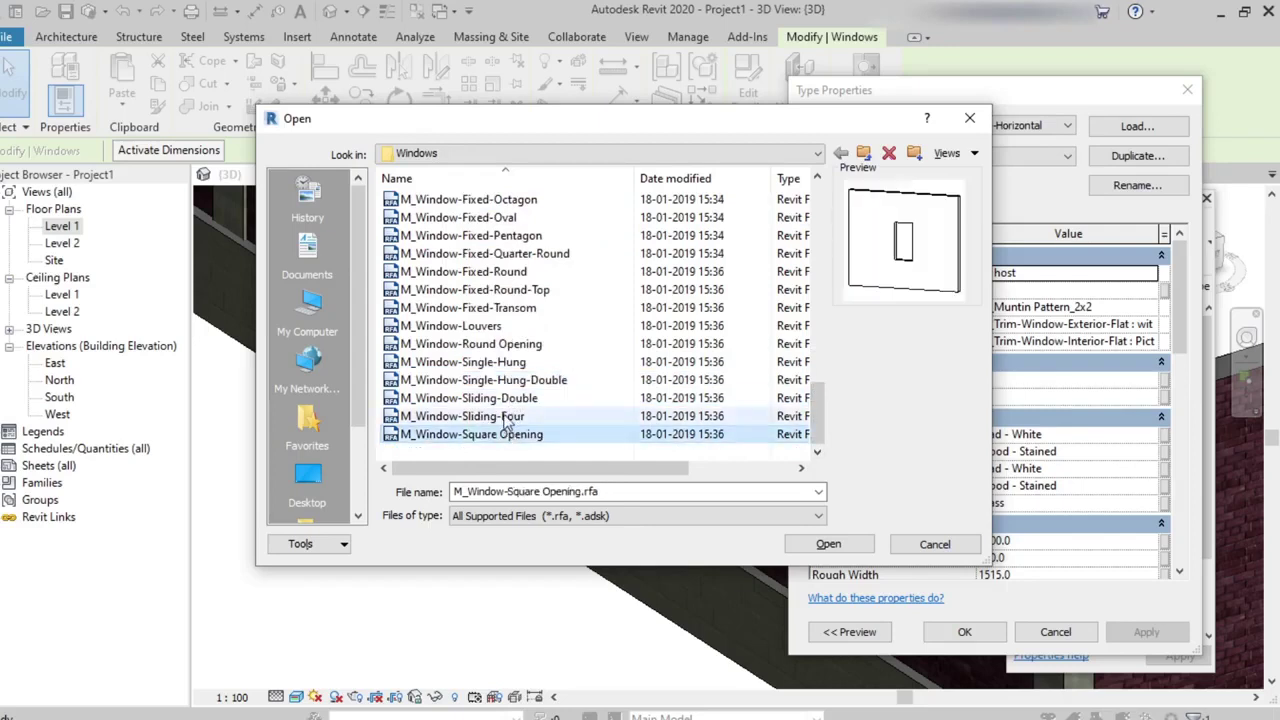
{"action": "left_click", "coordinate": [505, 416]}
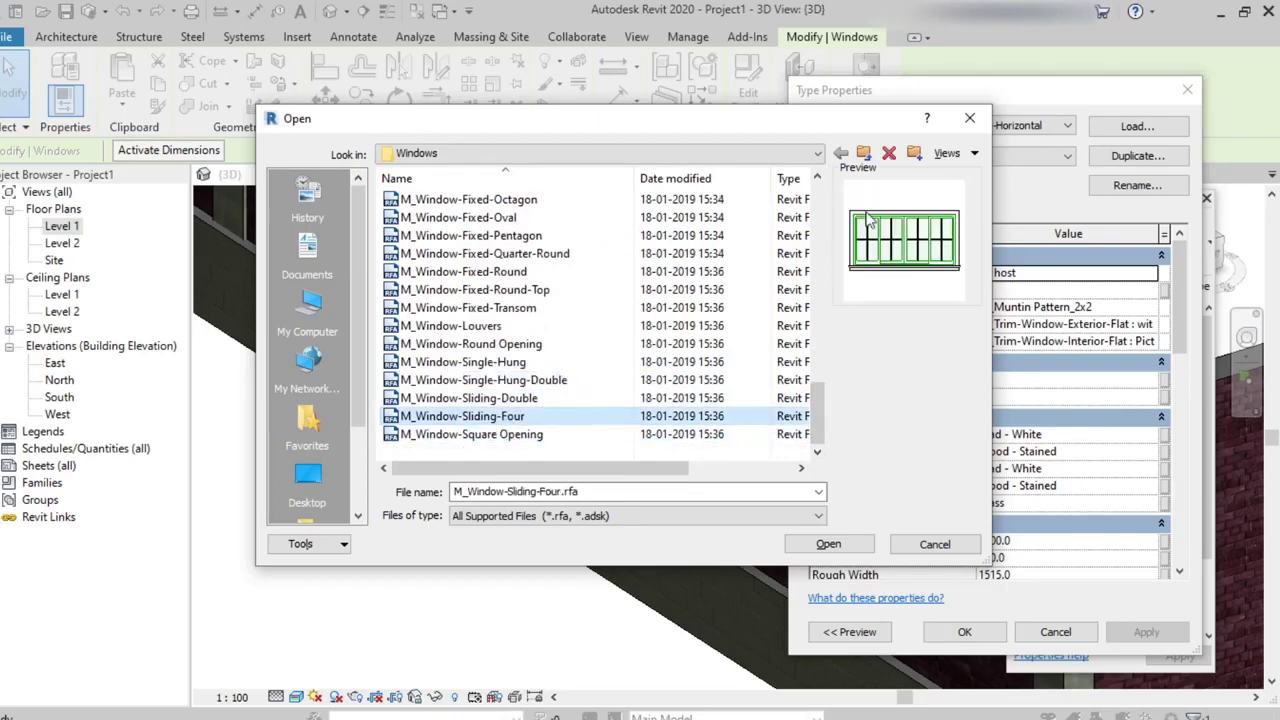
{"action": "left_click", "coordinate": [832, 545]}
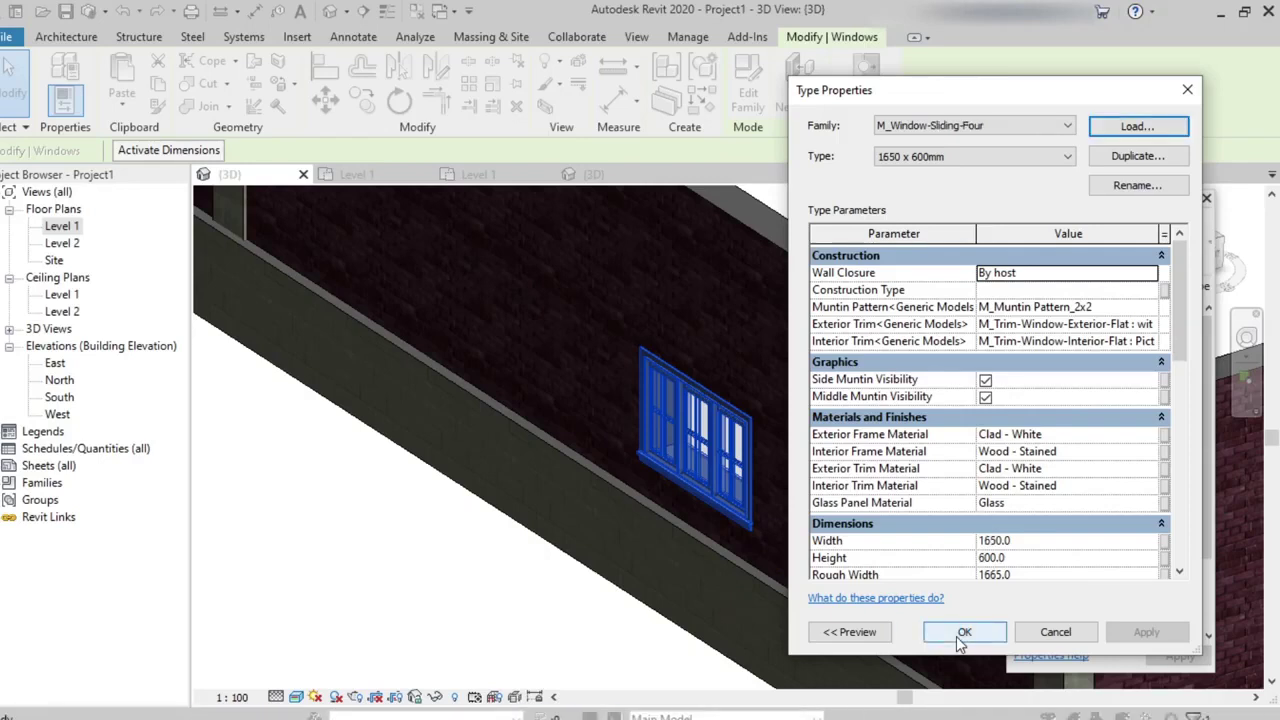
{"action": "left_click", "coordinate": [958, 636]}
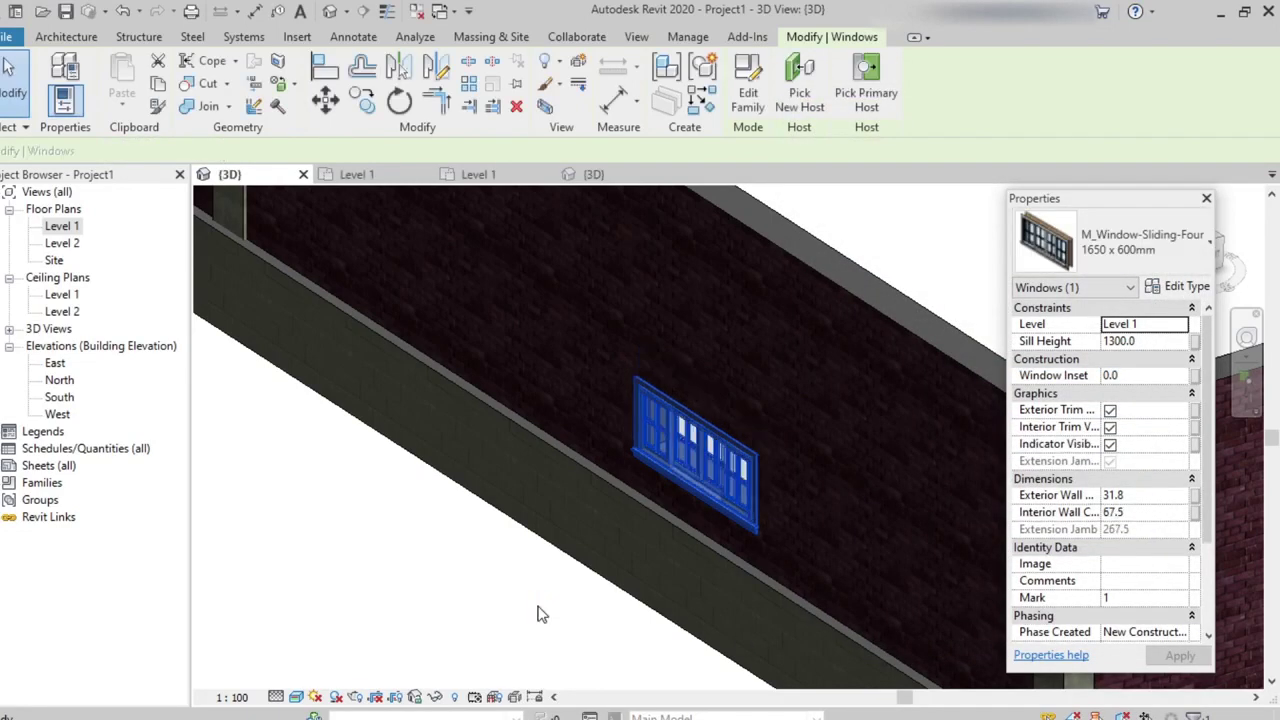
Deselect the window and zoom in to inspect the four-pane sliding window in the brick wall
{"action": "left_click", "coordinate": [608, 553]}
{"action": "scroll", "coordinate": [713, 503], "scroll_direction": "up", "scroll_amount": 3}
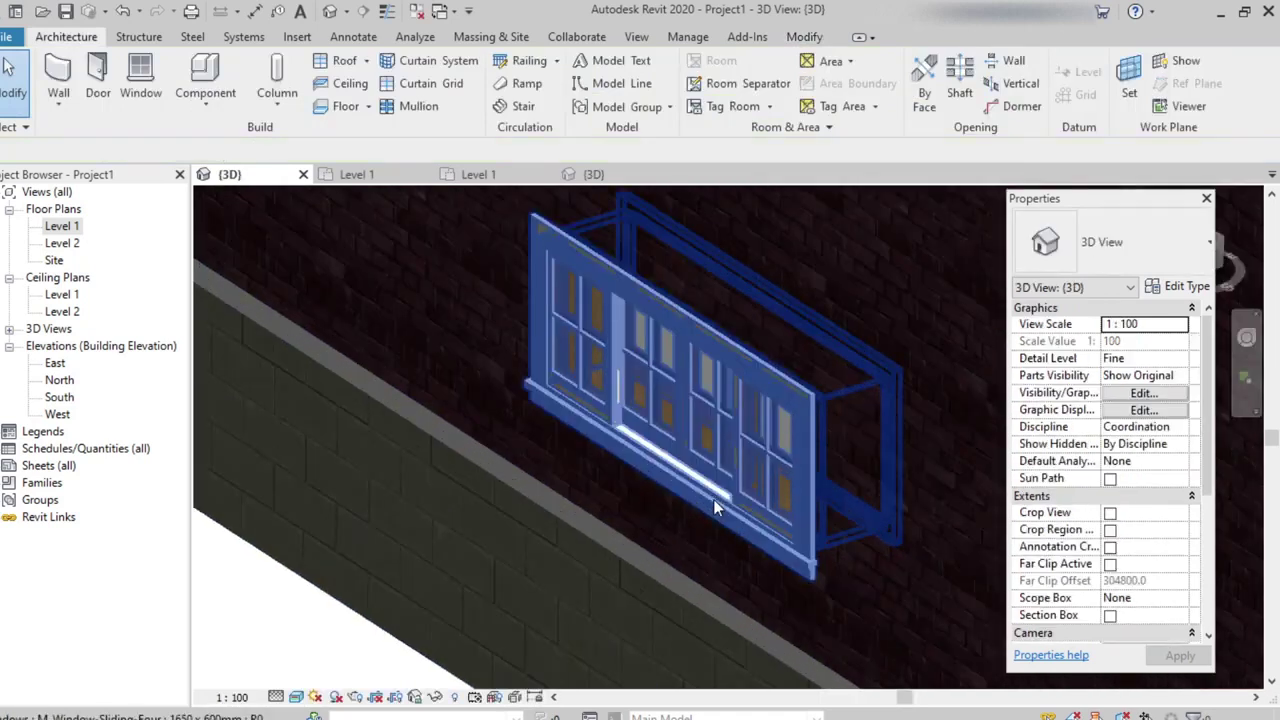
{"action": "scroll", "coordinate": [590, 480], "scroll_direction": "up", "scroll_amount": 3}
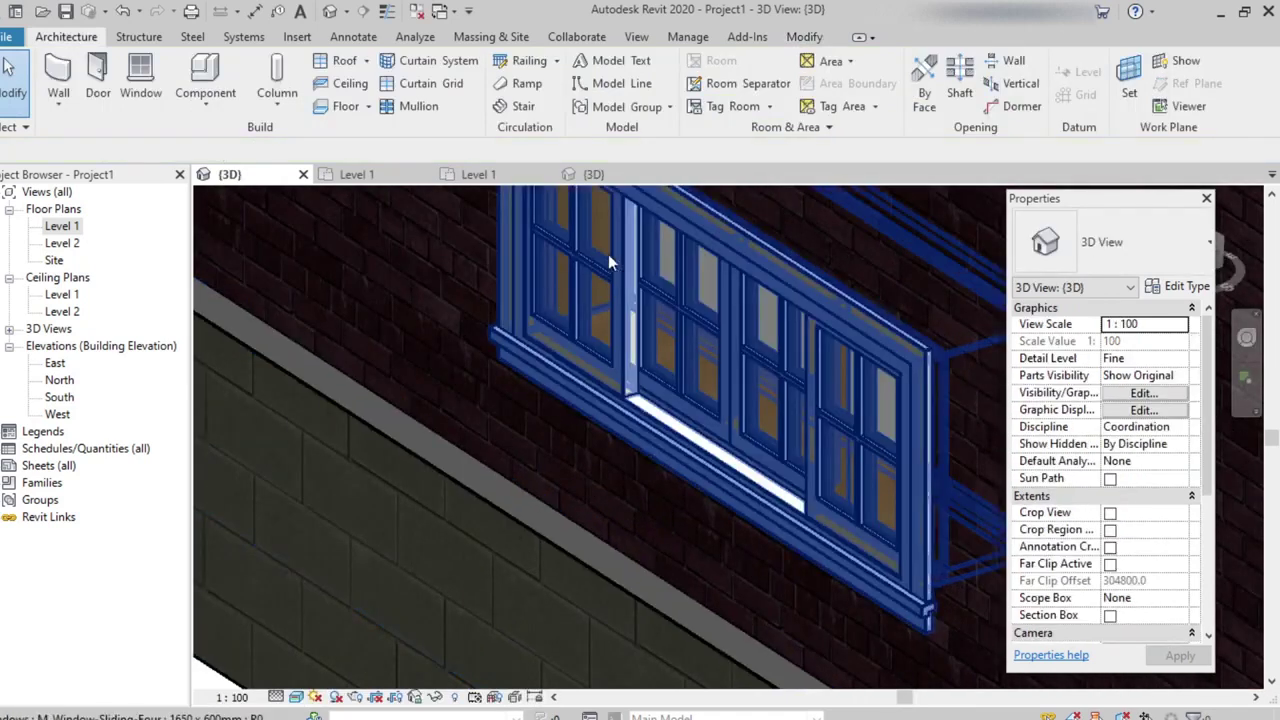
{"action": "scroll", "coordinate": [670, 485], "scroll_direction": "down", "scroll_amount": 5}
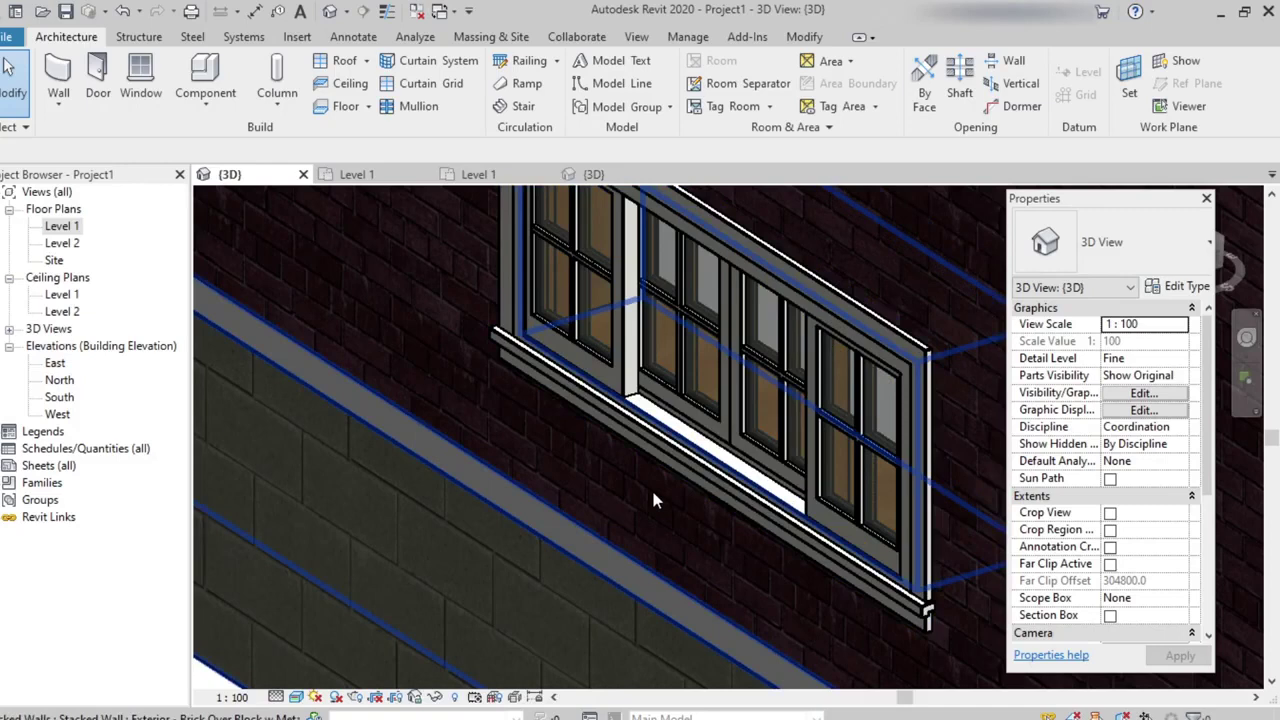
{"action": "scroll", "coordinate": [651, 497], "scroll_direction": "down", "scroll_amount": 5}
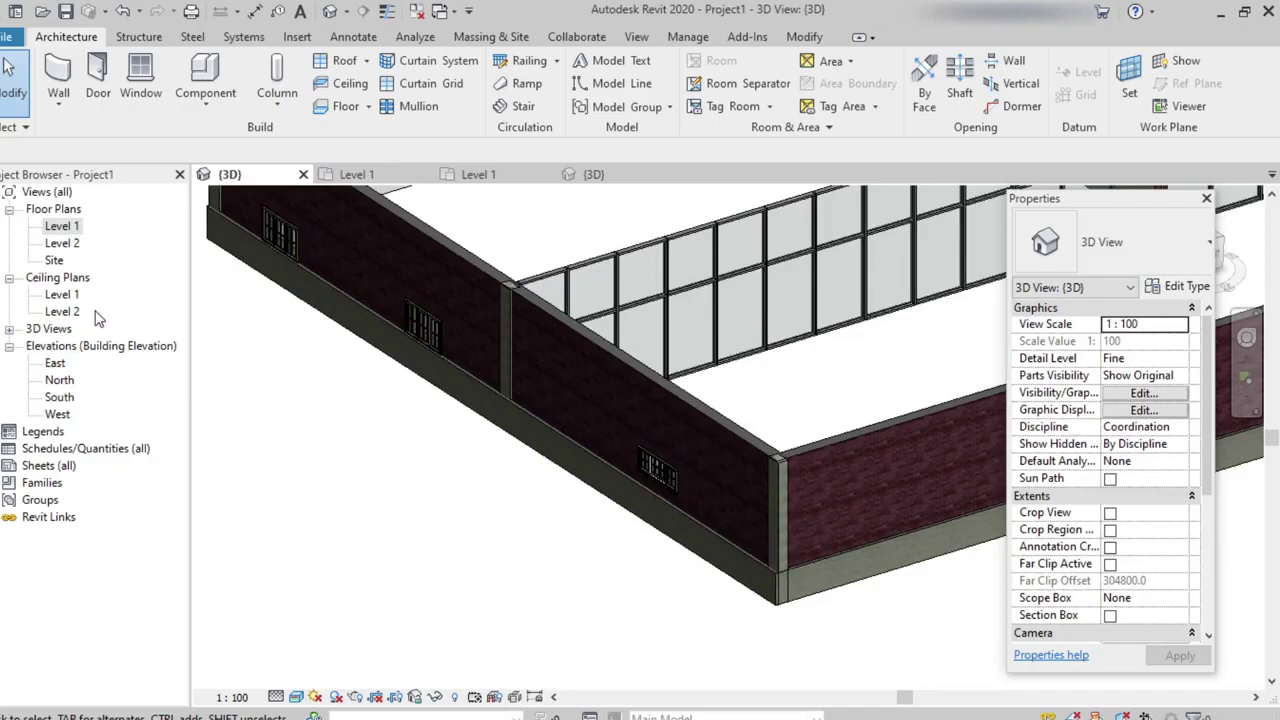
Switch to the Level 1 floor plan and recentre the building in the view
{"action": "double_click", "coordinate": [68, 230]}
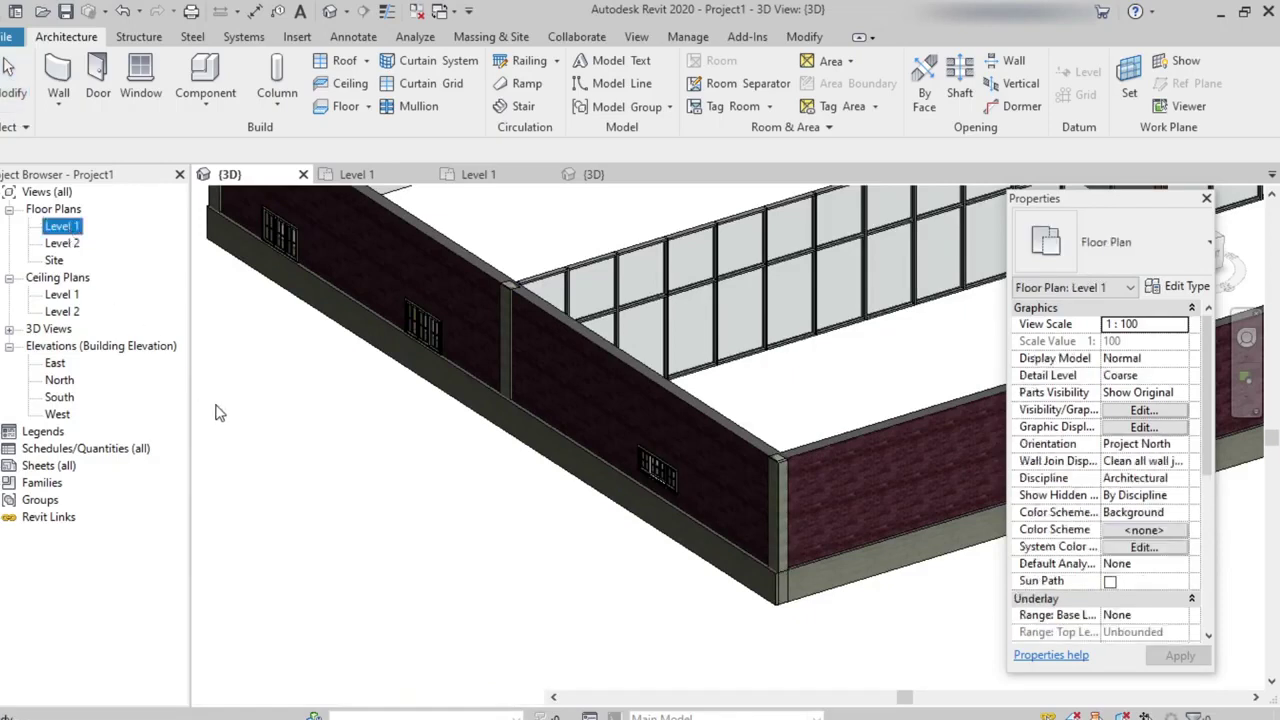
{"action": "scroll", "coordinate": [285, 478], "scroll_direction": "down", "scroll_amount": 6}
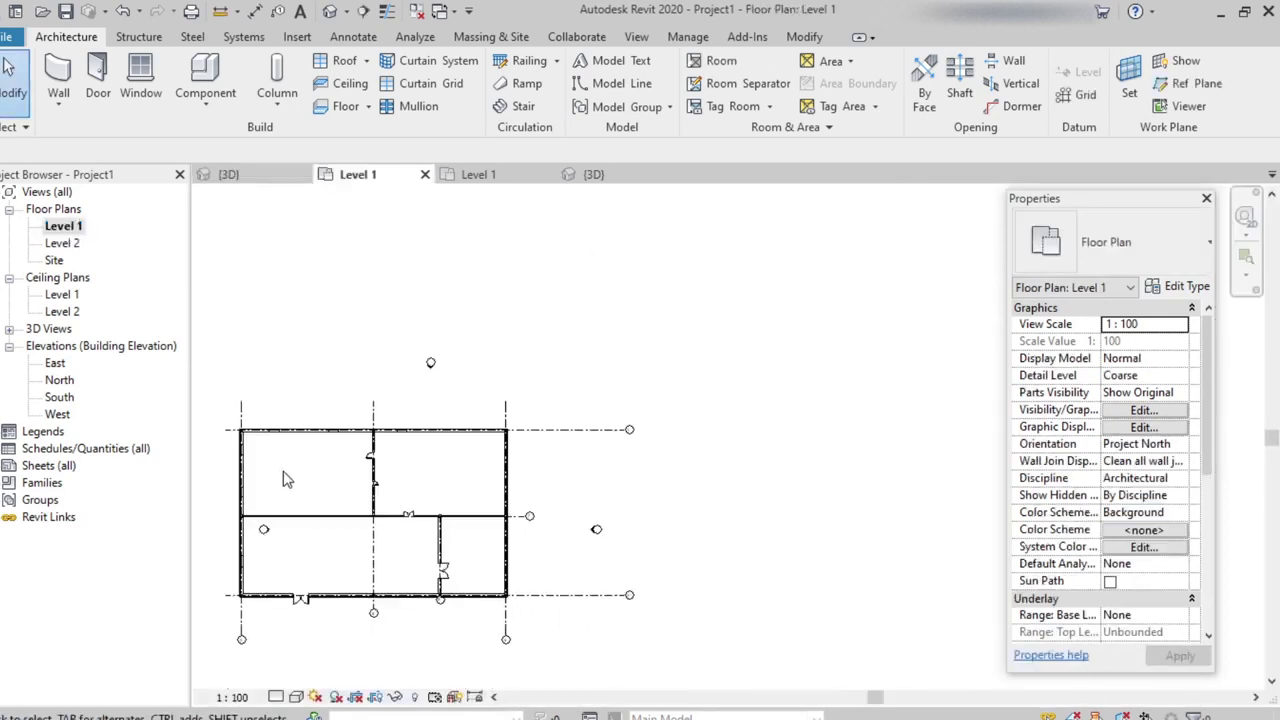
{"action": "middle_click_drag", "start_coordinate": [285, 478], "coordinate": [478, 356]}
{"action": "scroll", "coordinate": [475, 400], "scroll_direction": "up", "scroll_amount": 5}
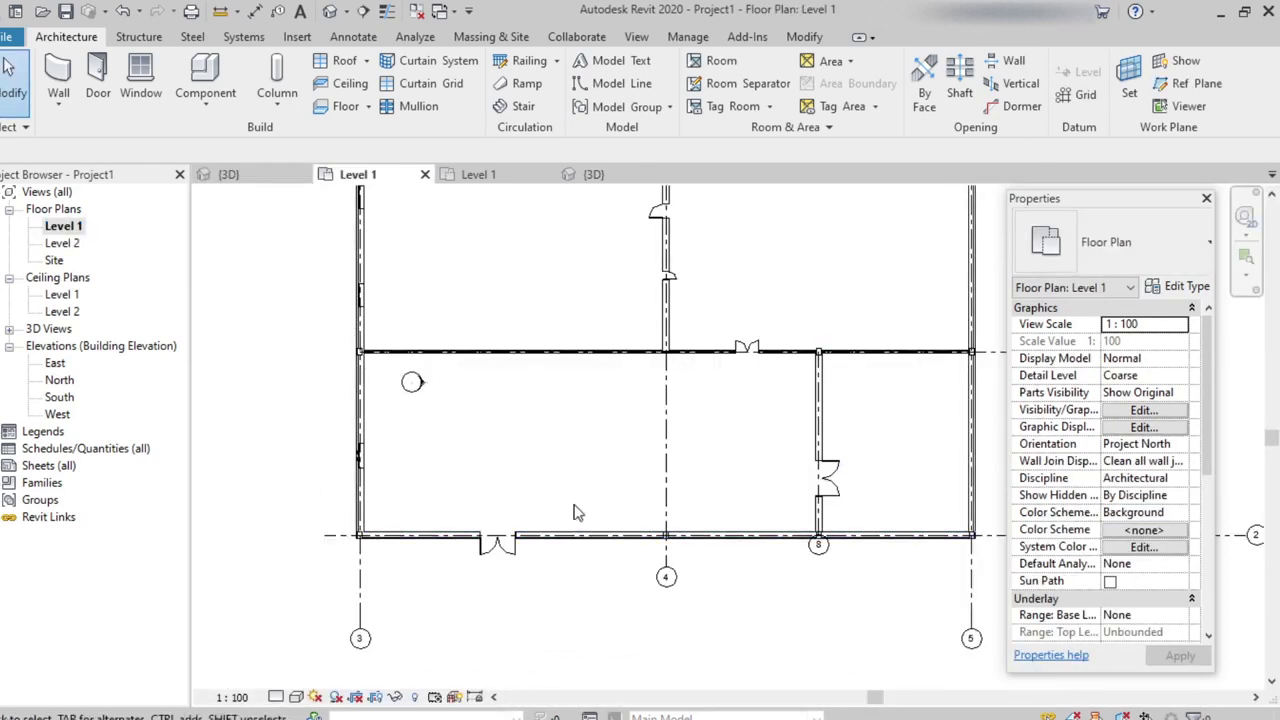
{"action": "middle_click_drag", "start_coordinate": [497, 416], "coordinate": [414, 523]}
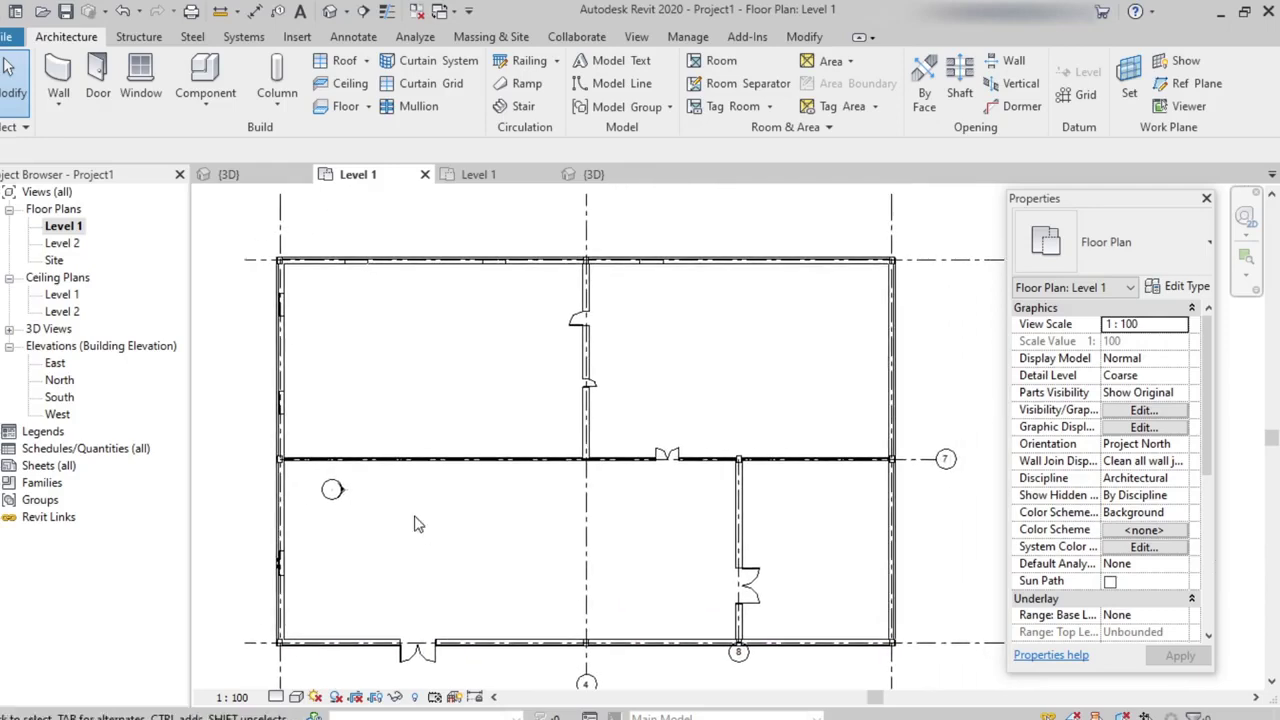
{"action": "left_click", "coordinate": [140, 75]}
{"action": "key", "text": "Escape"}
{"action": "scroll", "coordinate": [563, 465], "scroll_direction": "down", "scroll_amount": 2}
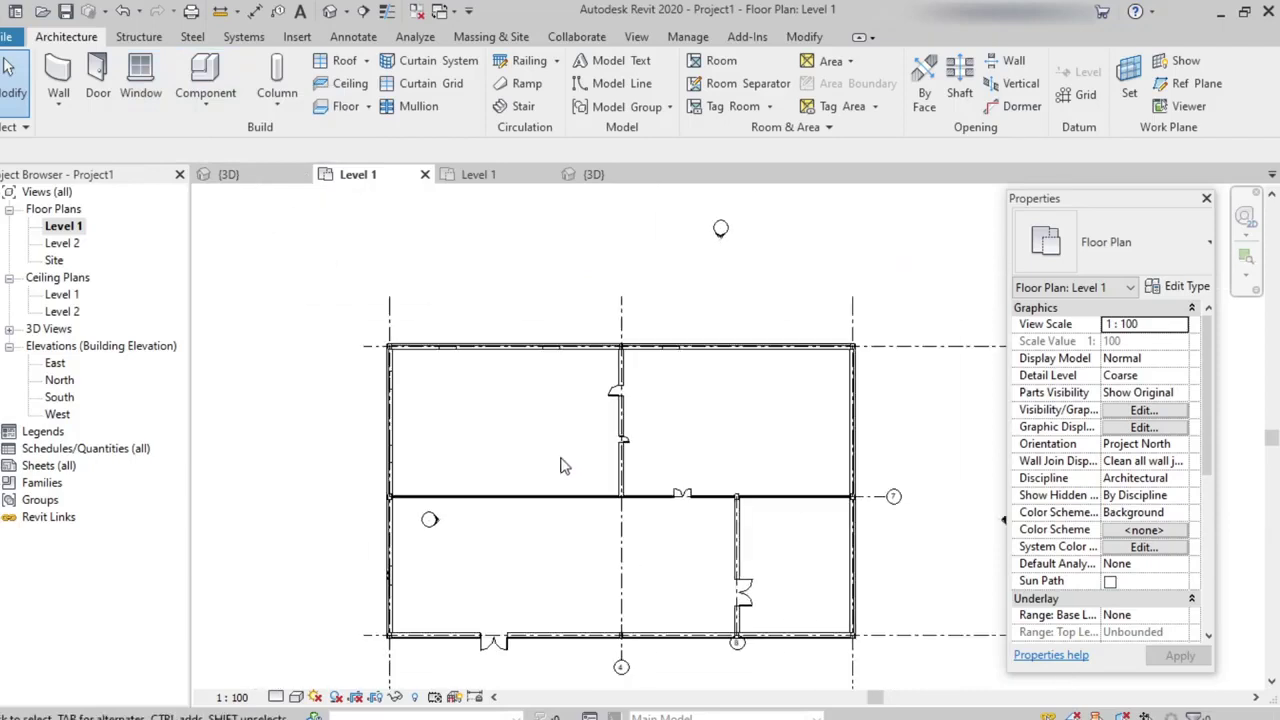
From the default 3D view, place an M_Window-Sliding-Four 1650 x 600mm window beside the double door
{"action": "left_click", "coordinate": [328, 12]}
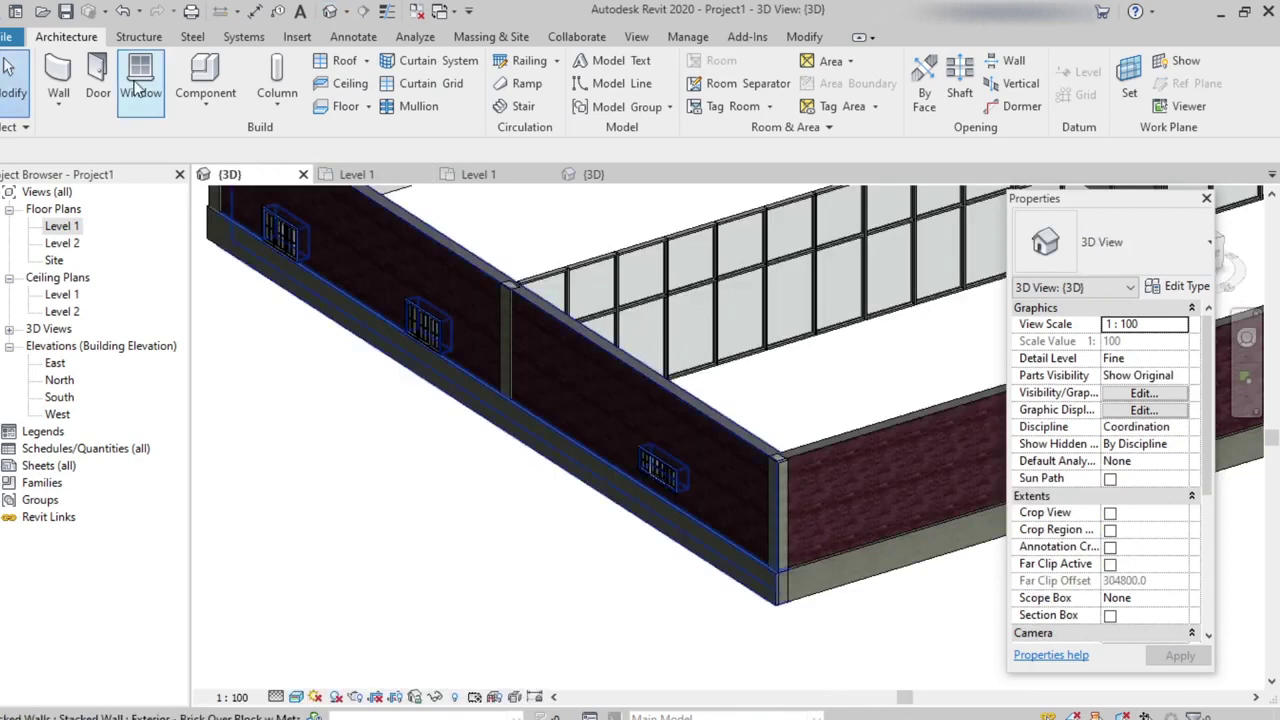
{"action": "left_click", "coordinate": [150, 108]}
{"action": "scroll", "coordinate": [490, 550], "scroll_direction": "down", "scroll_amount": 3}
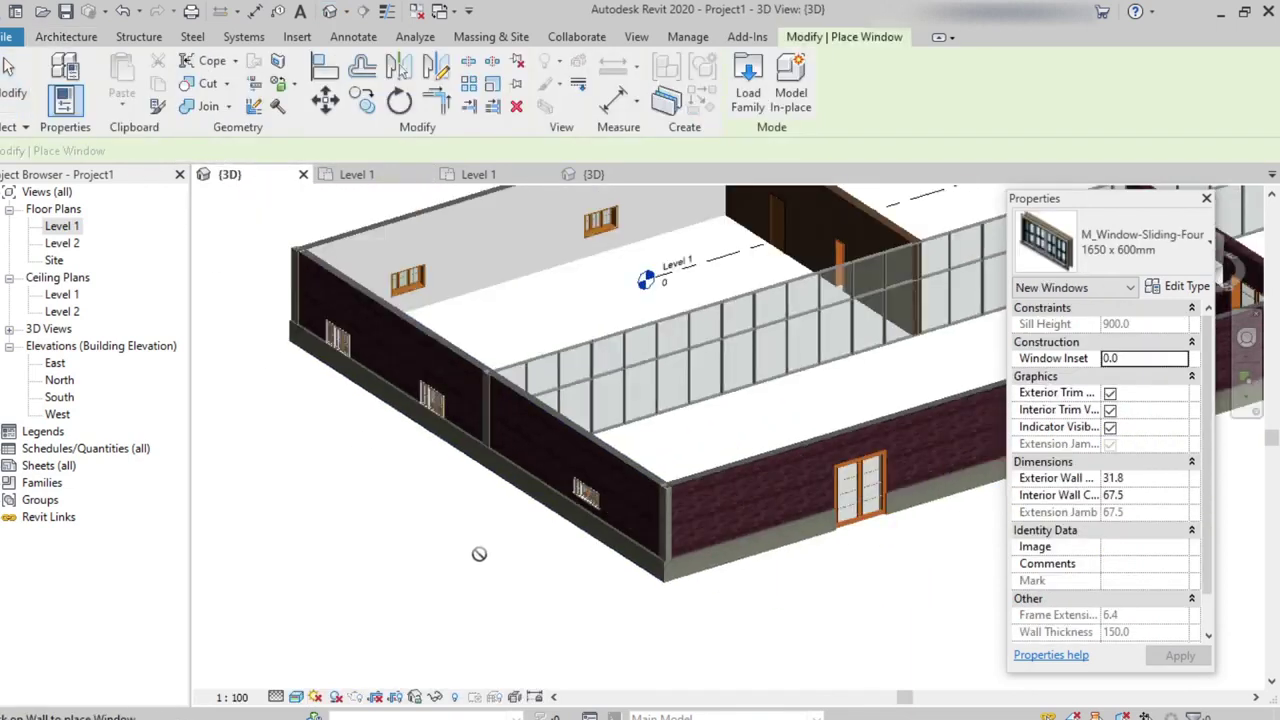
{"action": "scroll", "coordinate": [735, 512], "scroll_direction": "up", "scroll_amount": 3}
{"action": "scroll", "coordinate": [735, 512], "scroll_direction": "up", "scroll_amount": 1}
{"action": "scroll", "coordinate": [705, 465], "scroll_direction": "up", "scroll_amount": 1}
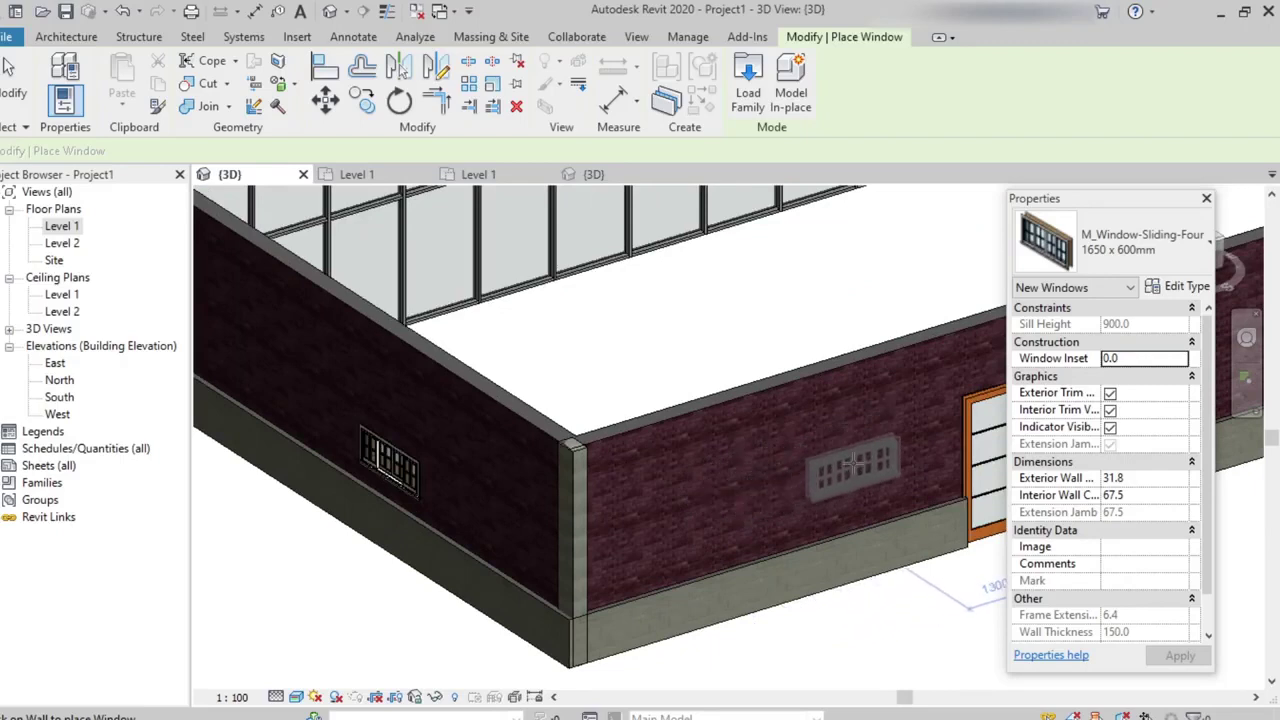
{"action": "left_click", "coordinate": [854, 462]}
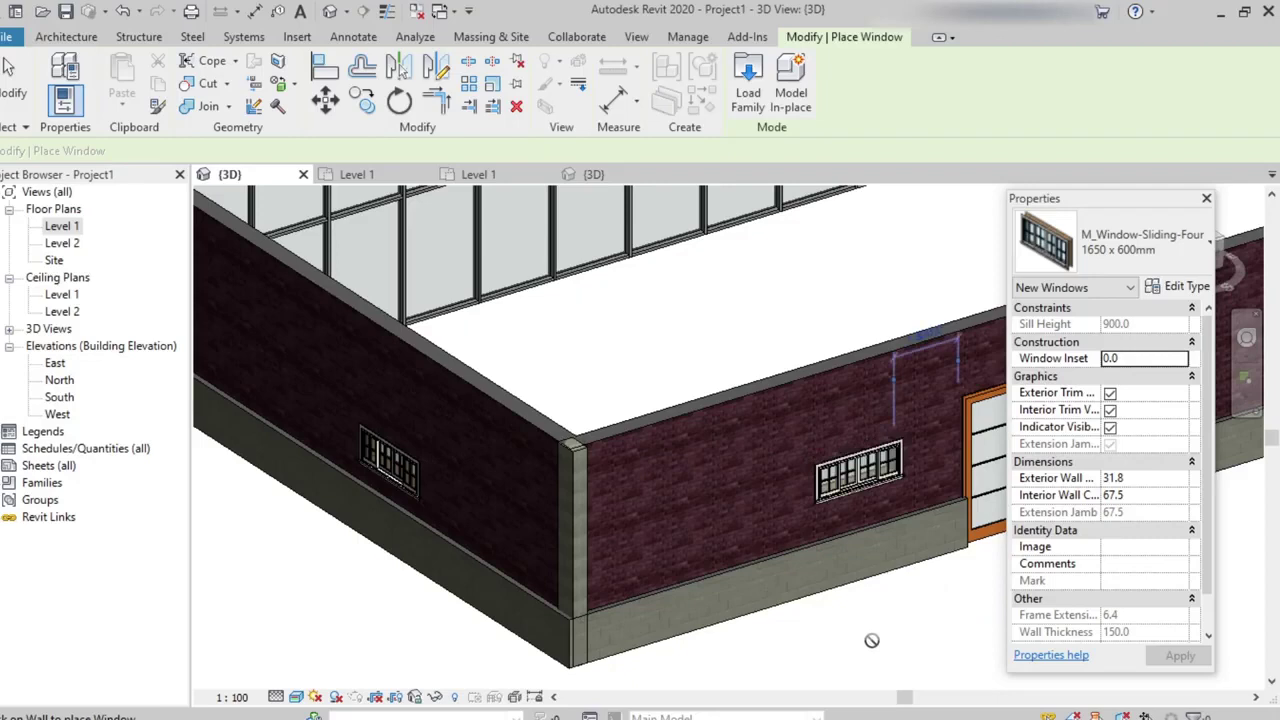
{"action": "key", "text": "Escape"}
{"action": "middle_click_drag", "start_coordinate": [871, 639], "coordinate": [630, 637], "text": "shift"}
{"action": "scroll", "coordinate": [877, 637], "scroll_direction": "down", "scroll_amount": 3}
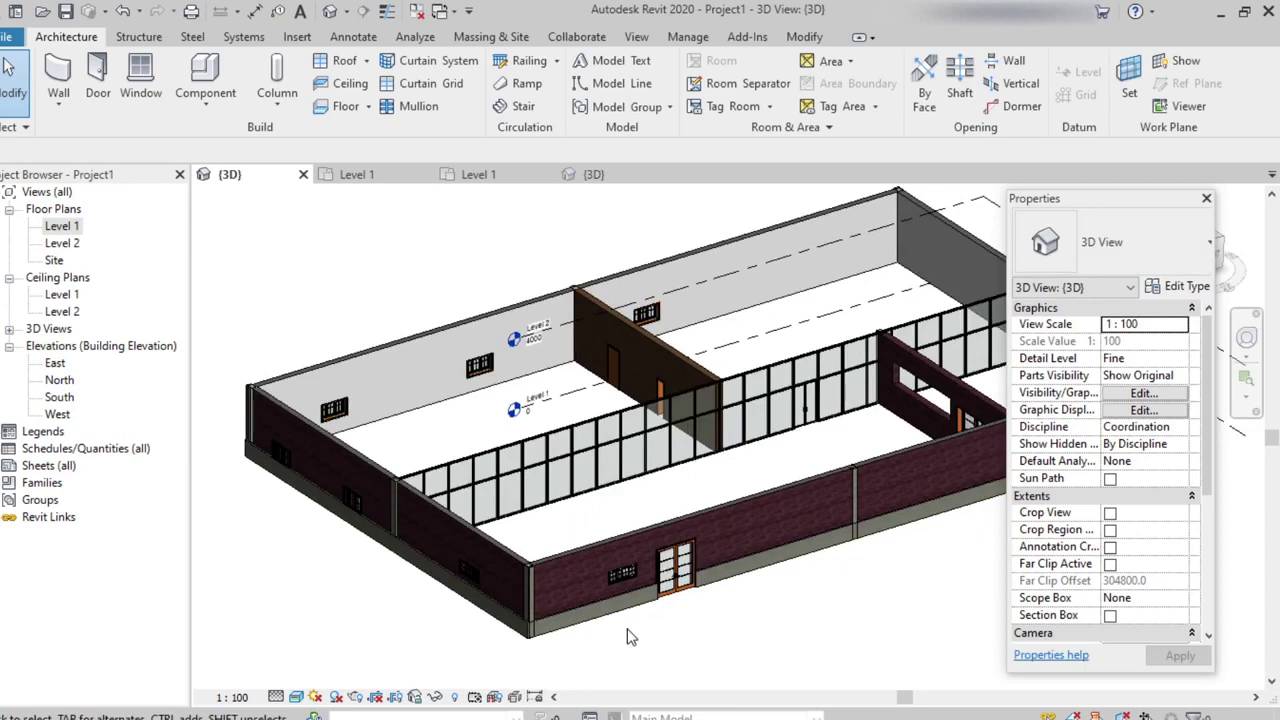